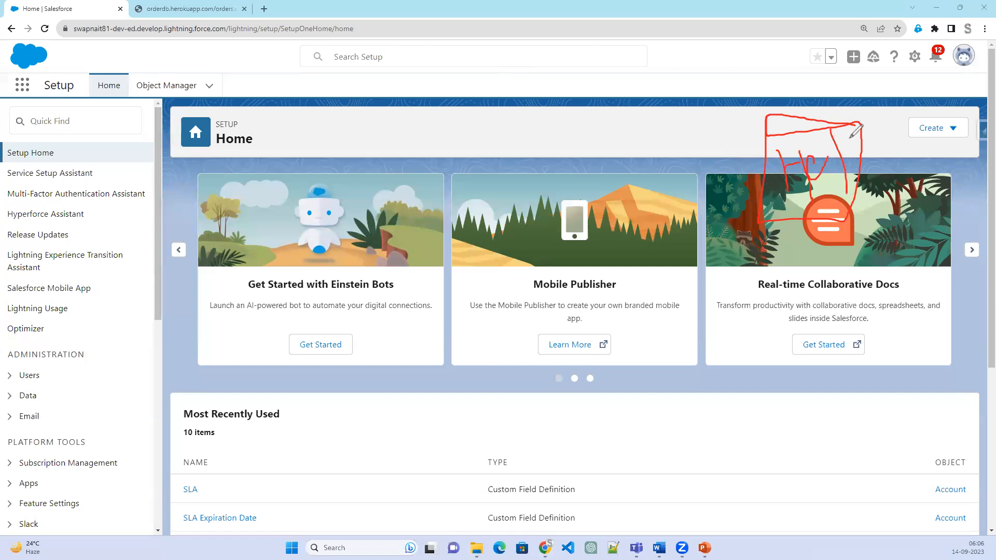
pyautogui.moveTo(891, 166); pyautogui.dragTo(899, 204)
pyautogui.moveTo(923, 151); pyautogui.dragTo(952, 196)
pyautogui.moveTo(983, 158)
pyautogui.mouseDown()
pyautogui.moveTo(983, 209)
pyautogui.moveTo(995, 209)
pyautogui.mouseUp()
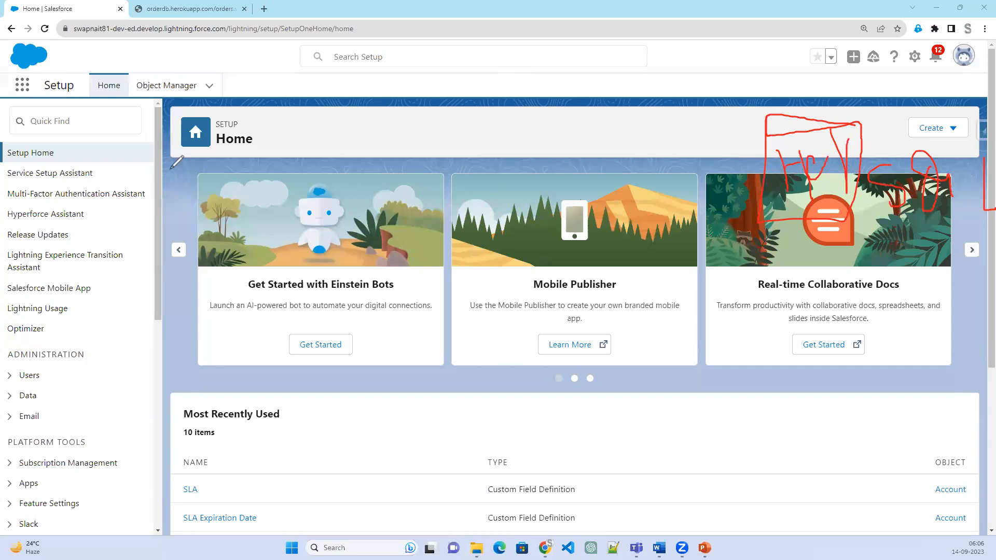
pyautogui.moveTo(411, 132)
pyautogui.mouseDown()
pyautogui.moveTo(404, 207)
pyautogui.moveTo(551, 153)
pyautogui.moveTo(548, 129)
pyautogui.moveTo(413, 140)
pyautogui.mouseUp()
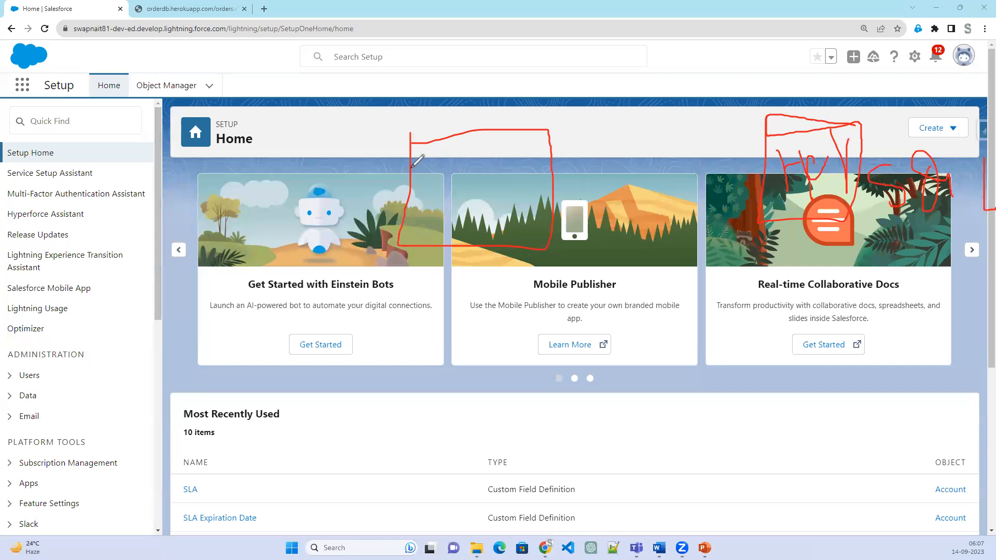
pyautogui.moveTo(433, 155)
pyautogui.mouseDown()
pyautogui.moveTo(429, 188)
pyautogui.moveTo(490, 188)
pyautogui.moveTo(436, 150)
pyautogui.mouseUp()
pyautogui.click(440, 162)
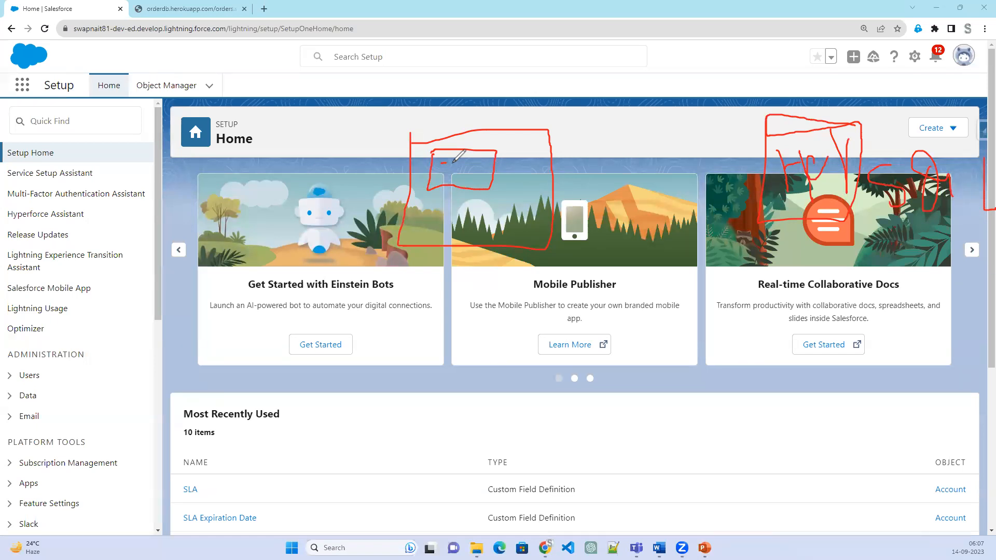
pyautogui.moveTo(456, 166); pyautogui.dragTo(508, 154)
pyautogui.moveTo(640, 137)
pyautogui.mouseDown()
pyautogui.moveTo(786, 161)
pyautogui.moveTo(596, 138)
pyautogui.moveTo(474, 152)
pyautogui.moveTo(456, 173)
pyautogui.moveTo(498, 165)
pyautogui.mouseUp()
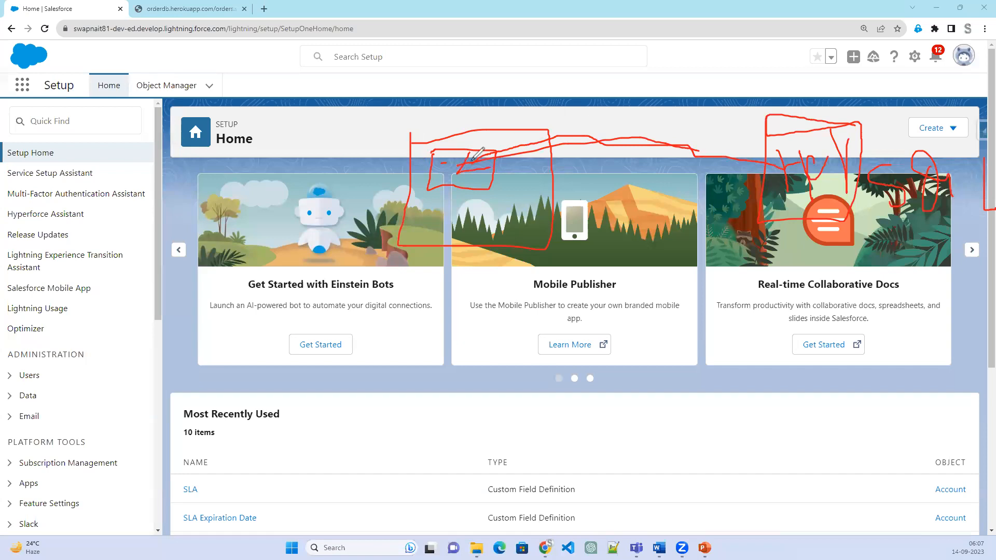
pyautogui.moveTo(797, 110)
pyautogui.mouseDown()
pyautogui.moveTo(739, 114)
pyautogui.moveTo(859, 128)
pyautogui.moveTo(780, 91)
pyautogui.moveTo(716, 111)
pyautogui.mouseUp()
pyautogui.moveTo(638, 84)
pyautogui.mouseDown()
pyautogui.moveTo(633, 121)
pyautogui.moveTo(645, 79)
pyautogui.moveTo(669, 88)
pyautogui.moveTo(655, 120)
pyautogui.mouseUp()
pyautogui.moveTo(711, 97)
pyautogui.mouseDown()
pyautogui.moveTo(697, 107)
pyautogui.moveTo(705, 102)
pyautogui.mouseUp()
pyautogui.moveTo(761, 63)
pyautogui.mouseDown()
pyautogui.moveTo(762, 115)
pyautogui.moveTo(778, 42)
pyautogui.mouseUp()
pyautogui.moveTo(790, 172)
pyautogui.mouseDown()
pyautogui.moveTo(698, 165)
pyautogui.moveTo(503, 177)
pyautogui.mouseUp()
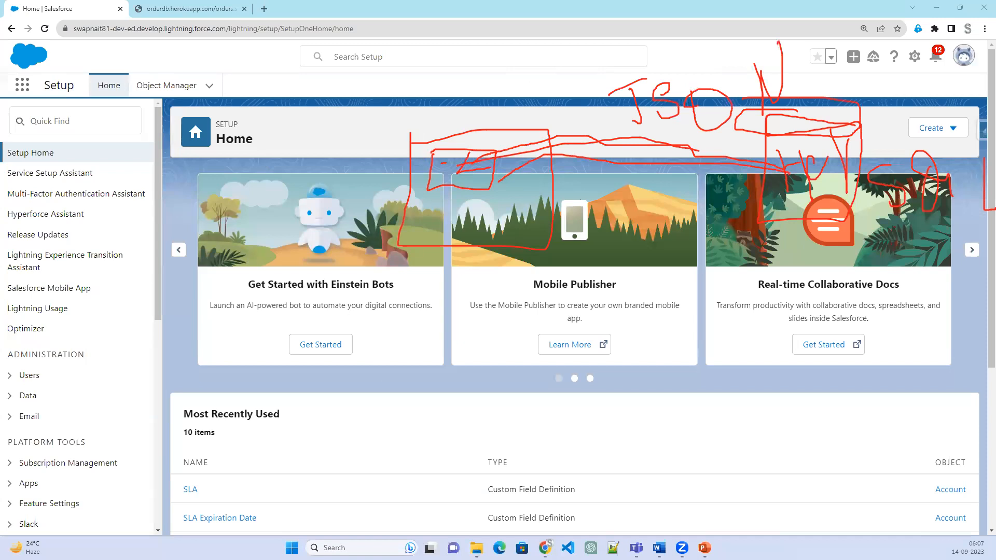
pyautogui.press('Escape')
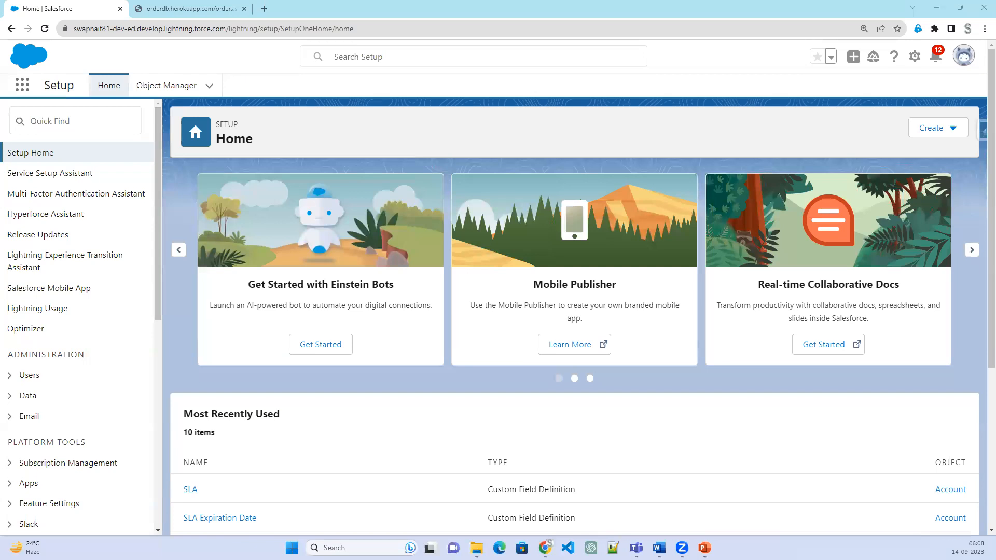
# - Search the setup menu for "exte" and open the External Data Sources page to read its description
pyautogui.hotkey('alt', 'Tab')
pyautogui.click(68, 119)
pyautogui.write('e')
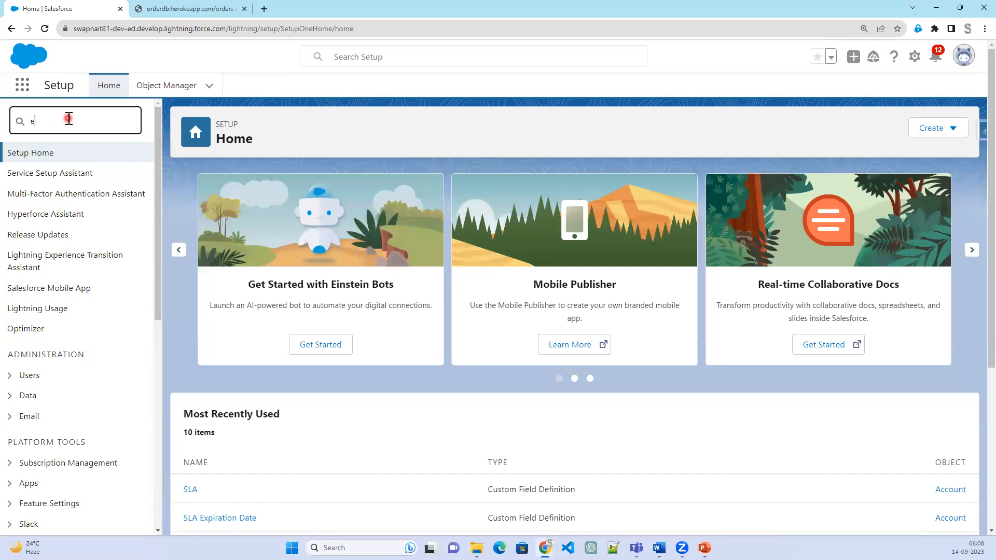
pyautogui.write('xte')
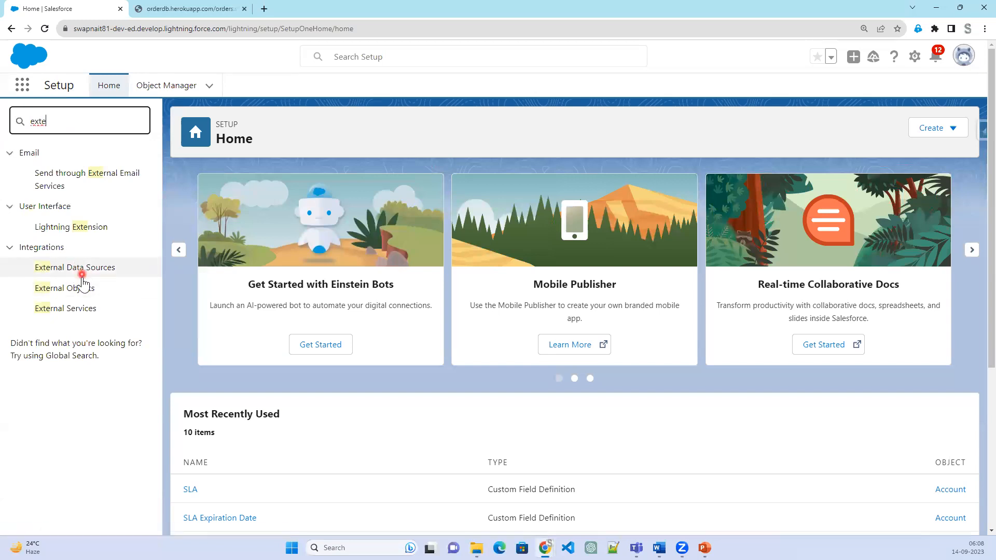
pyautogui.click(86, 309)
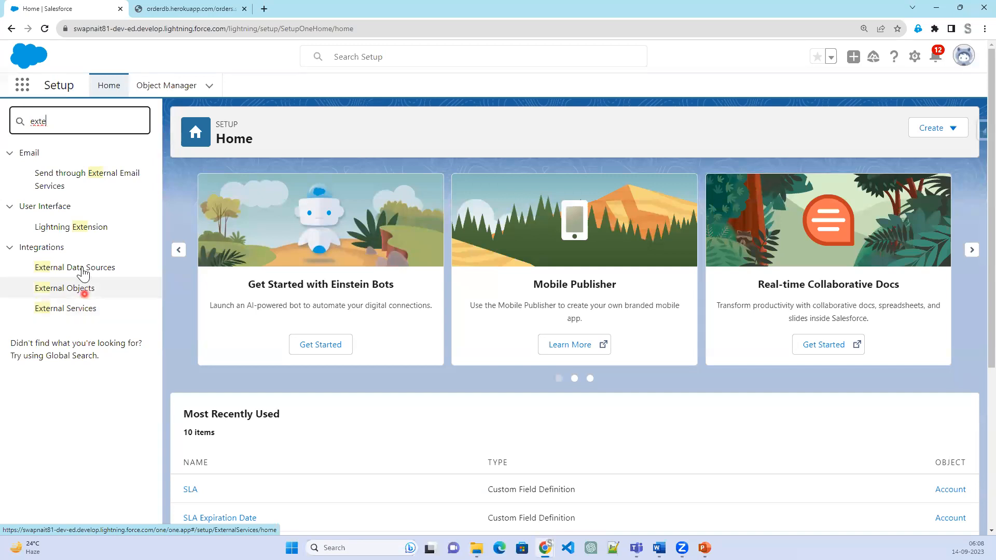
pyautogui.click(82, 268)
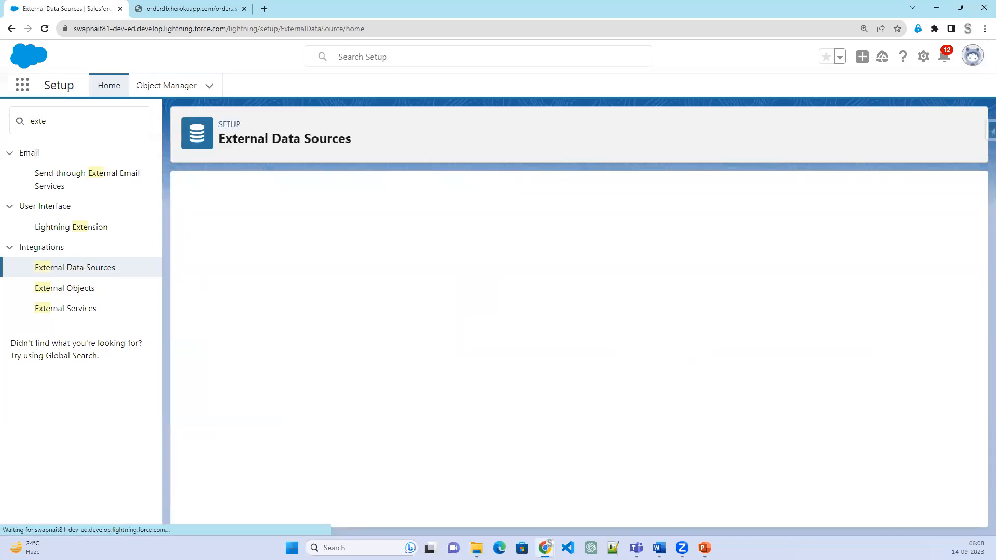
pyautogui.click(407, 221)
pyautogui.moveTo(189, 218); pyautogui.dragTo(502, 216)
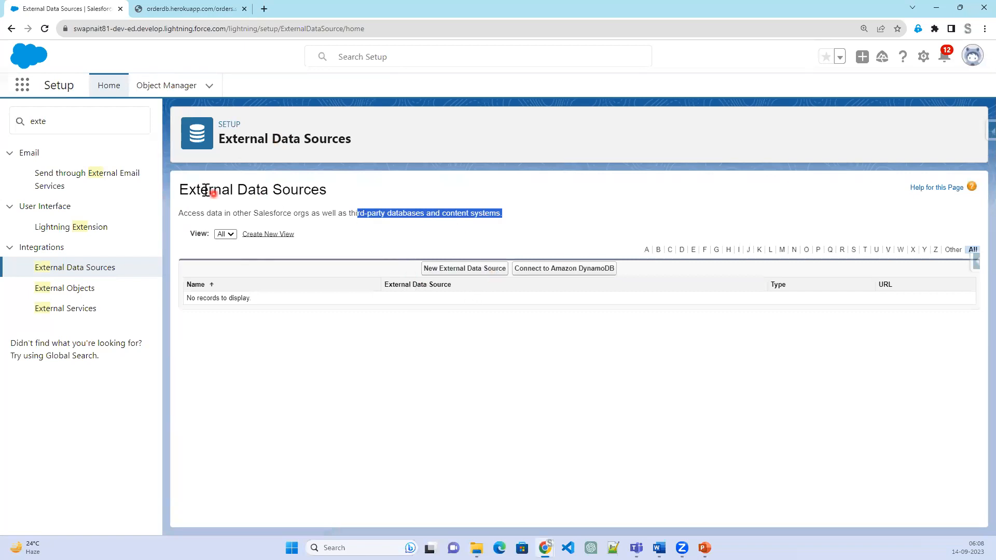
pyautogui.click(259, 200)
pyautogui.moveTo(260, 200); pyautogui.dragTo(343, 202)
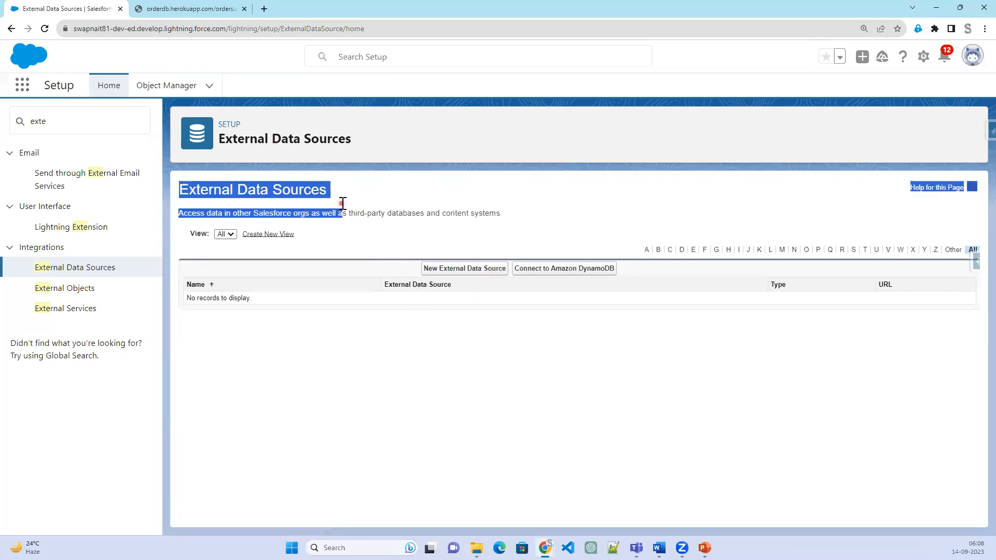
# - Open a new external object form from the External Objects page and review its fields and options
pyautogui.click(77, 292)
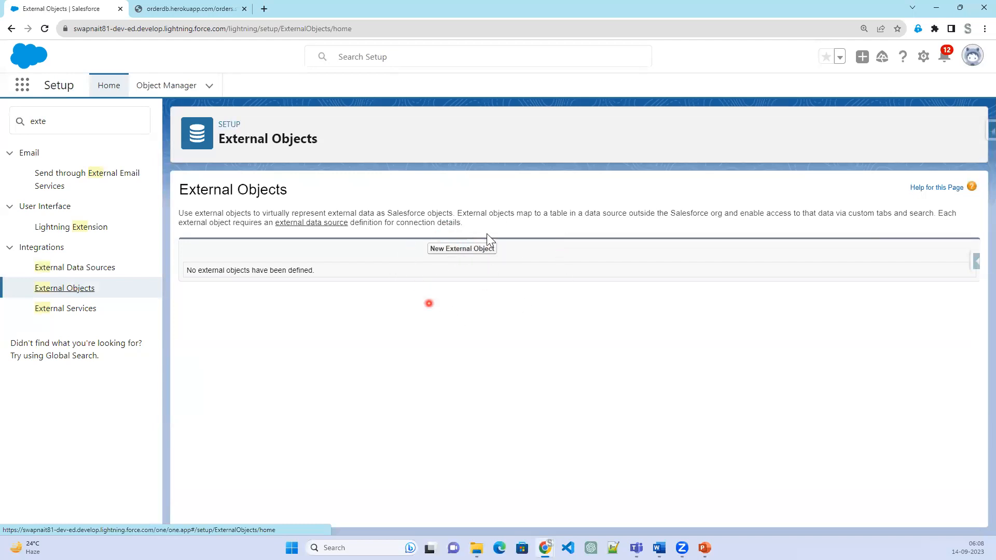
pyautogui.click(458, 251)
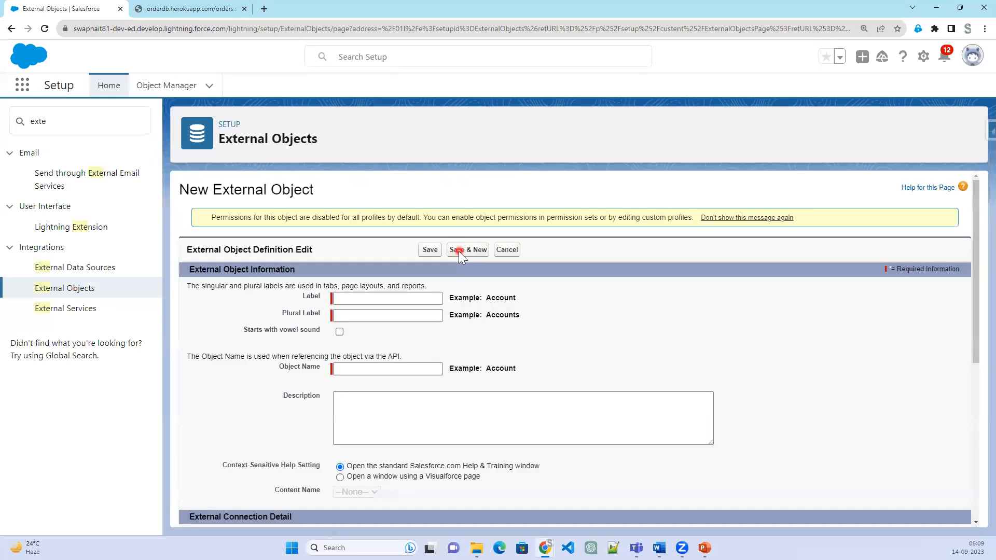
pyautogui.scroll(-6, 375, 362)
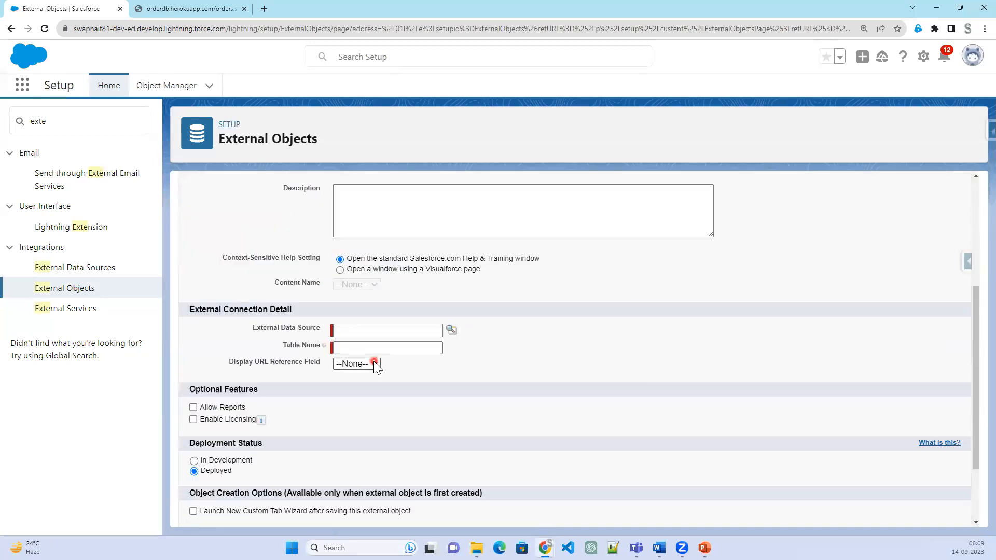
pyautogui.scroll(7, 361, 403)
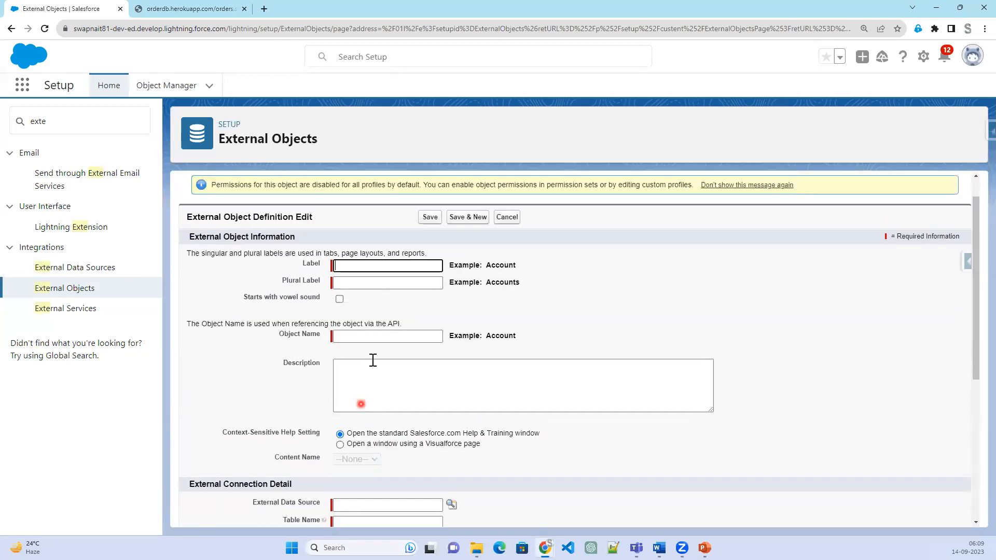
pyautogui.scroll(-5, 362, 493)
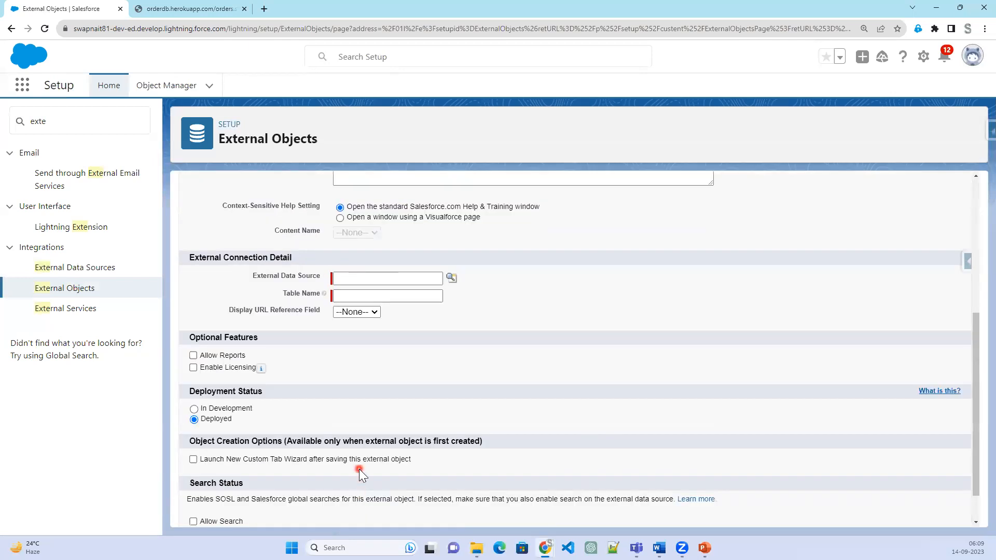
pyautogui.scroll(5, 359, 469)
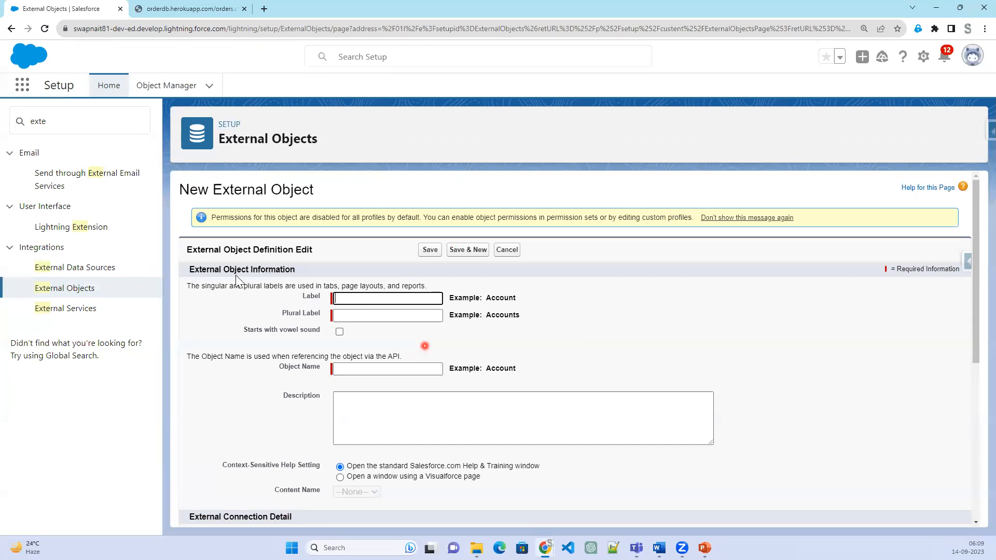
# - Open the External Services page and start adding an external service to view the API source choices
pyautogui.click(97, 310)
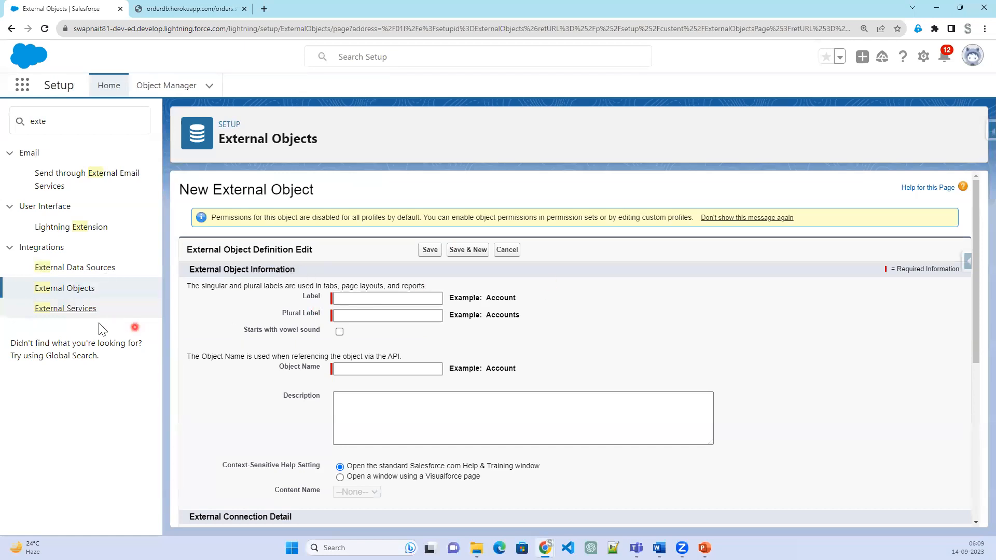
pyautogui.click(74, 308)
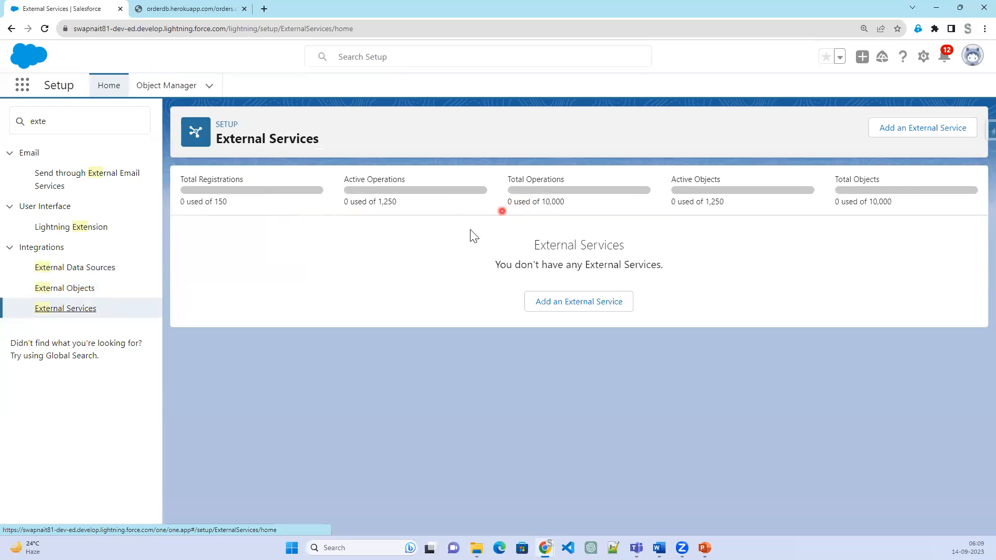
pyautogui.click(922, 137)
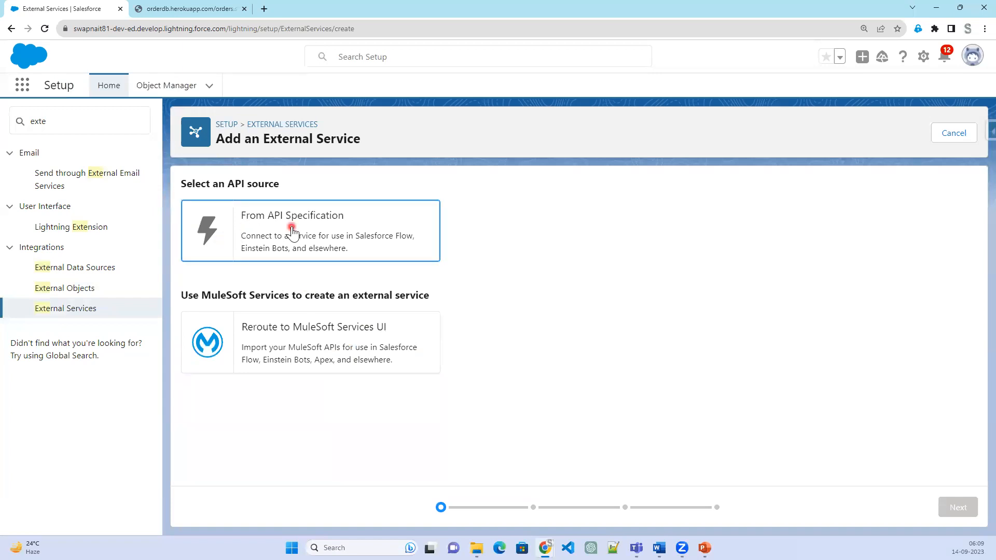
# - Start a new external data source from the External Data Sources page, with label and name Orderdb
pyautogui.click(77, 269)
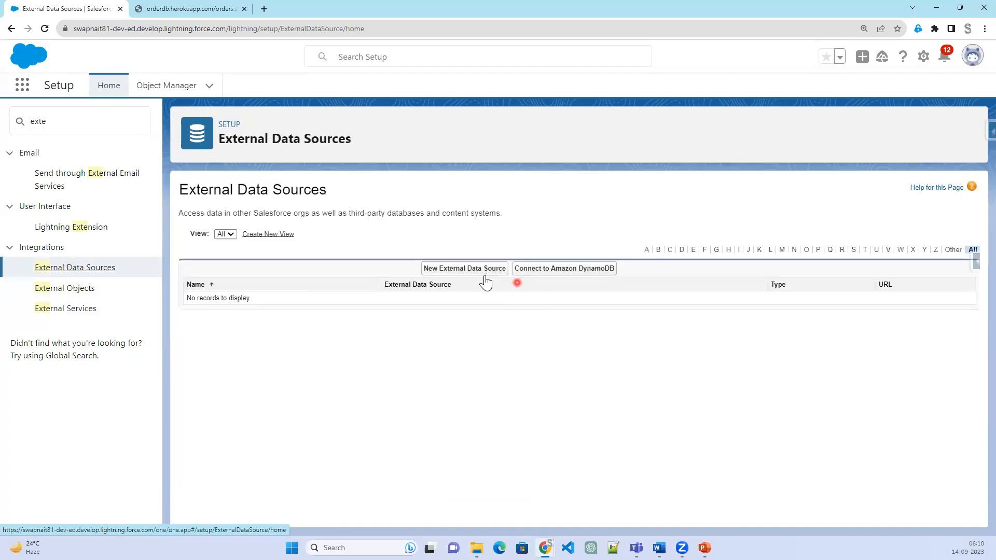
pyautogui.click(483, 270)
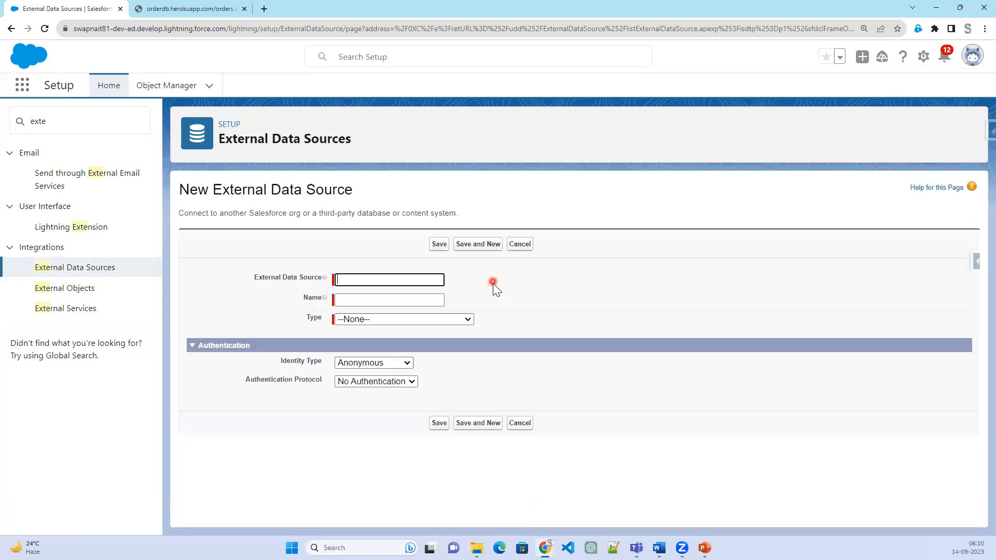
pyautogui.click(361, 279)
pyautogui.write('Orderdb')
pyautogui.press('Tab')
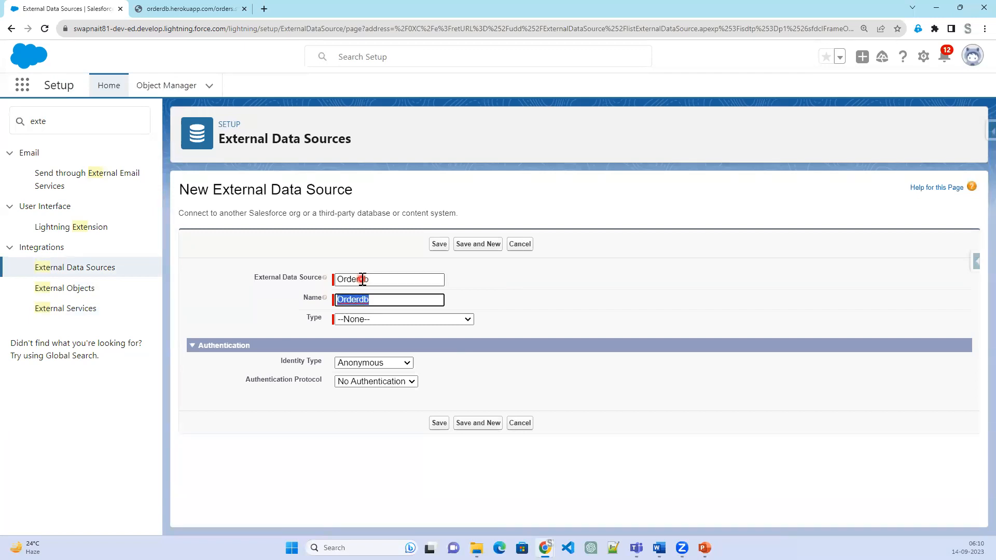
# - Set the data source's type to Salesforce Connect: OData 4.0 and activate its URL field
pyautogui.click(364, 320)
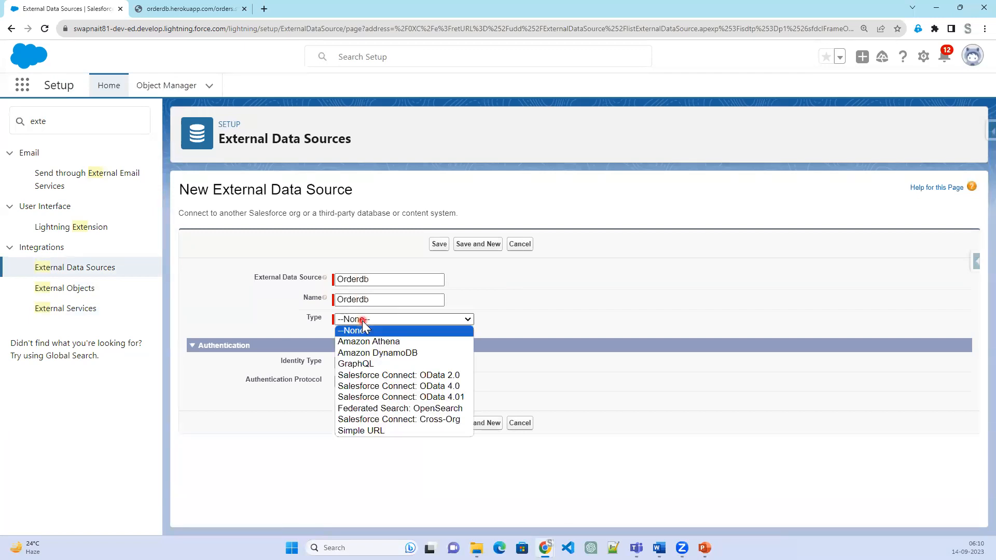
pyautogui.click(425, 367)
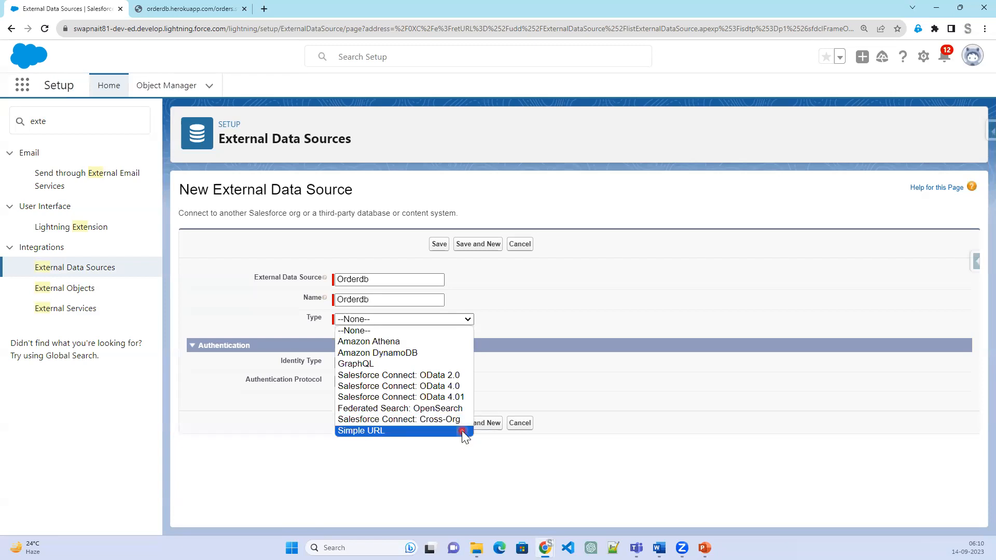
pyautogui.click(455, 386)
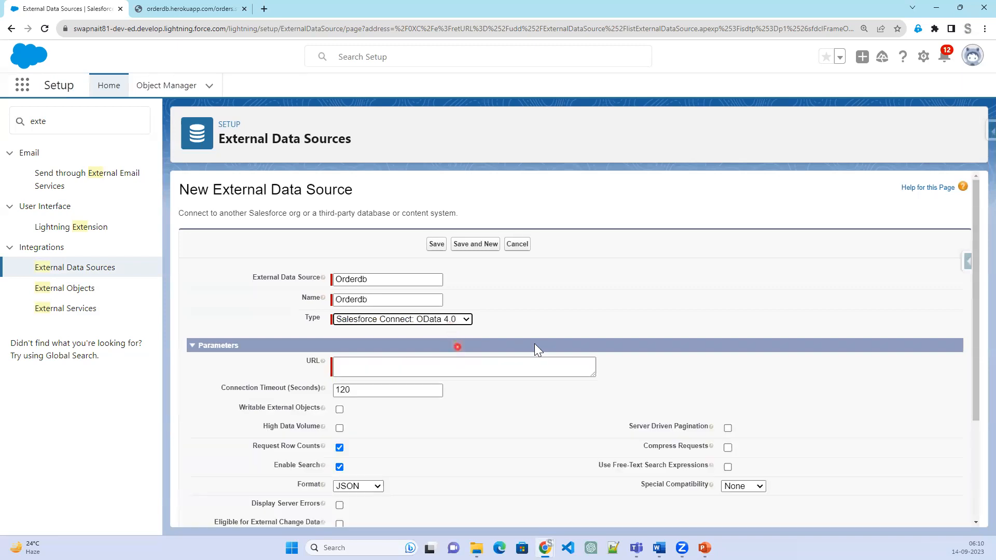
pyautogui.scroll(-2, 534, 344)
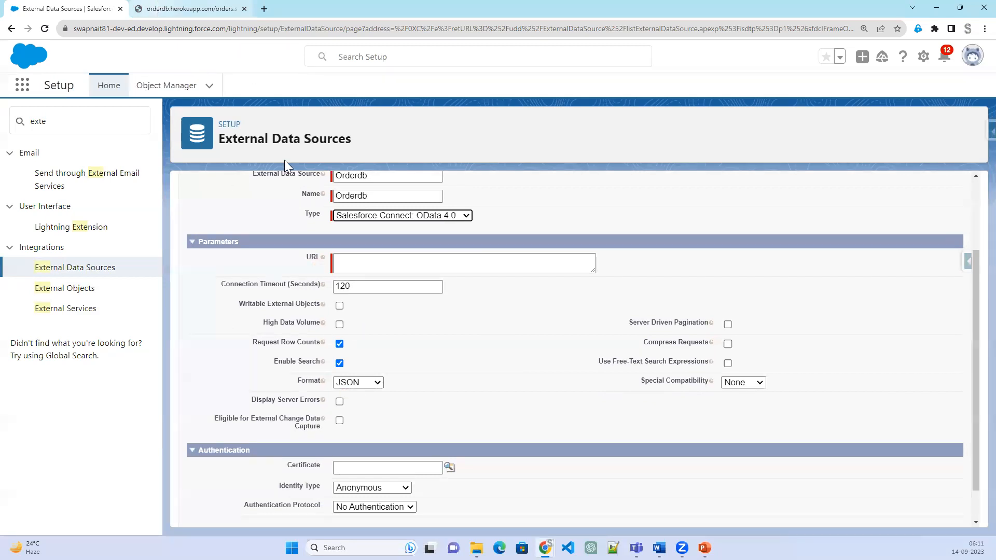
pyautogui.click(357, 259)
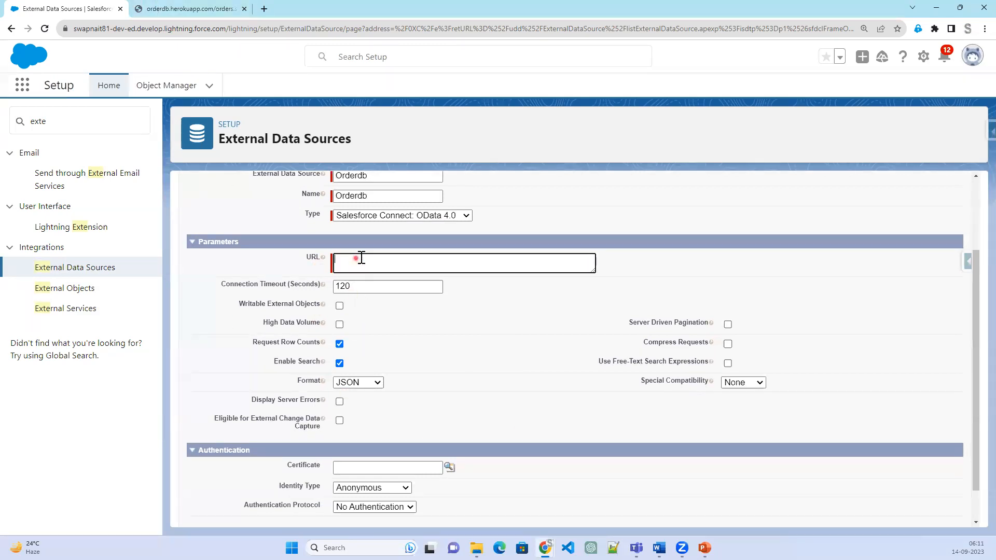
# - Switch to the open orderdb.herokuapp.com/orders.svc page, enlarge it, and examine the service address and the listed collections
pyautogui.click(196, 13)
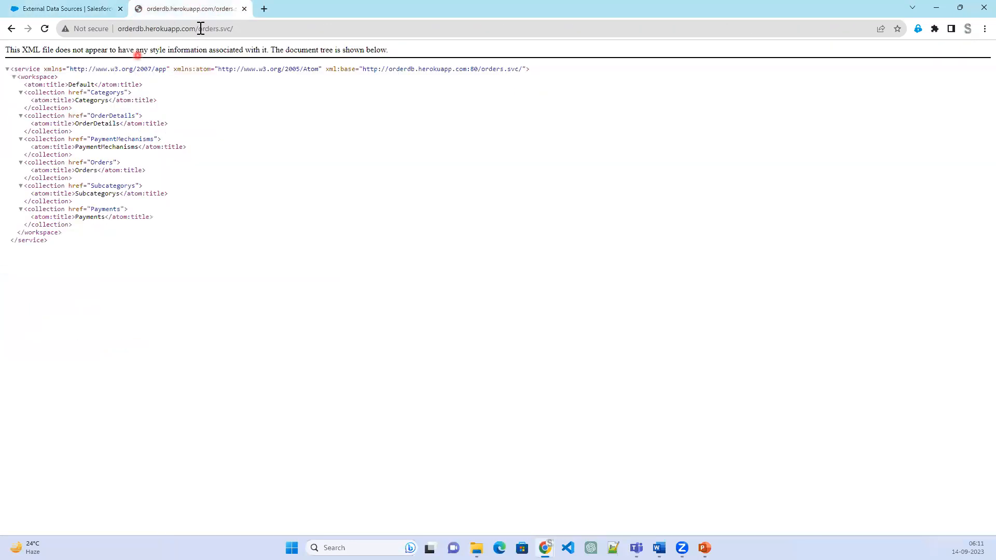
pyautogui.moveTo(118, 29); pyautogui.dragTo(195, 29)
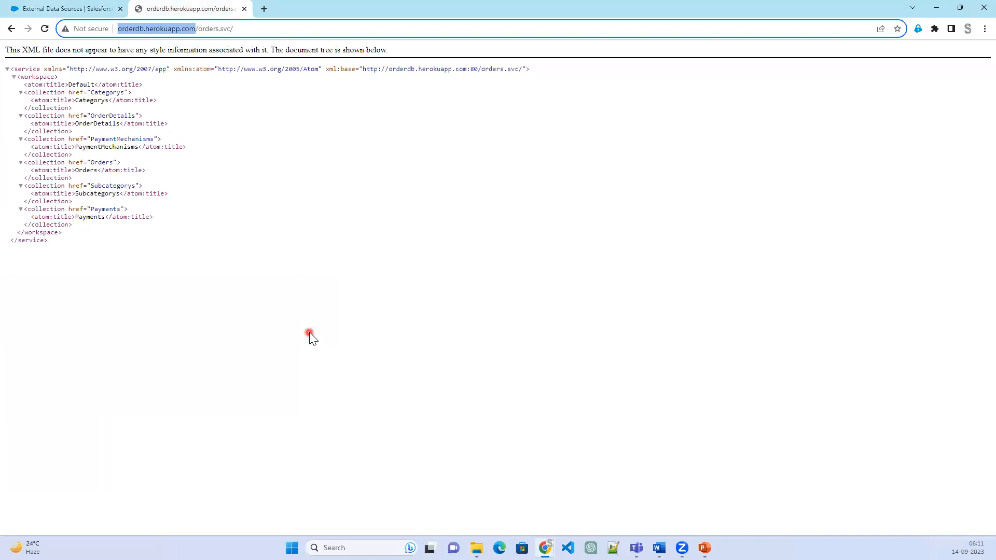
pyautogui.hotkey('ctrl', '+')
pyautogui.hotkey('ctrl', '+')
pyautogui.hotkey('ctrl', '+')
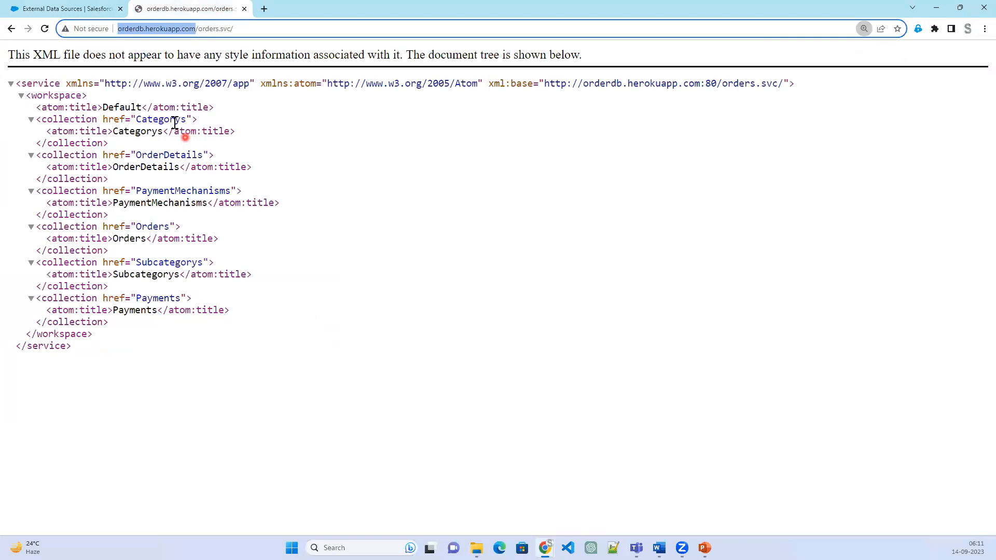
pyautogui.click(261, 29)
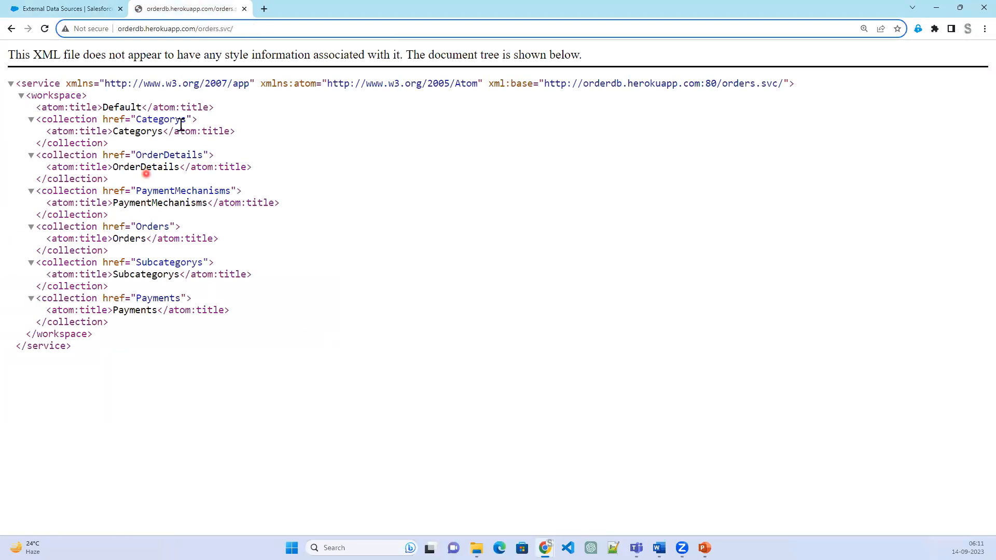
pyautogui.doubleClick(134, 166)
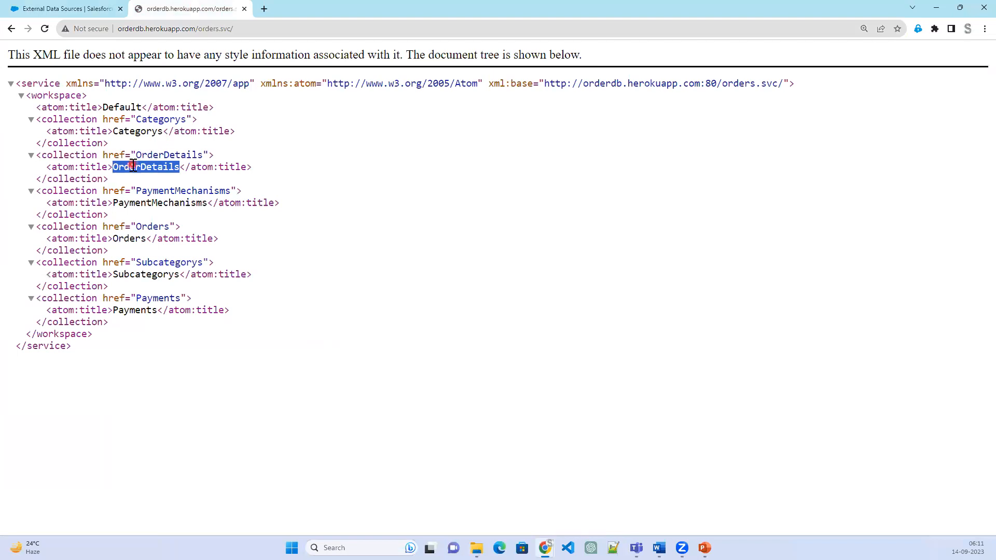
pyautogui.doubleClick(127, 239)
pyautogui.doubleClick(137, 131)
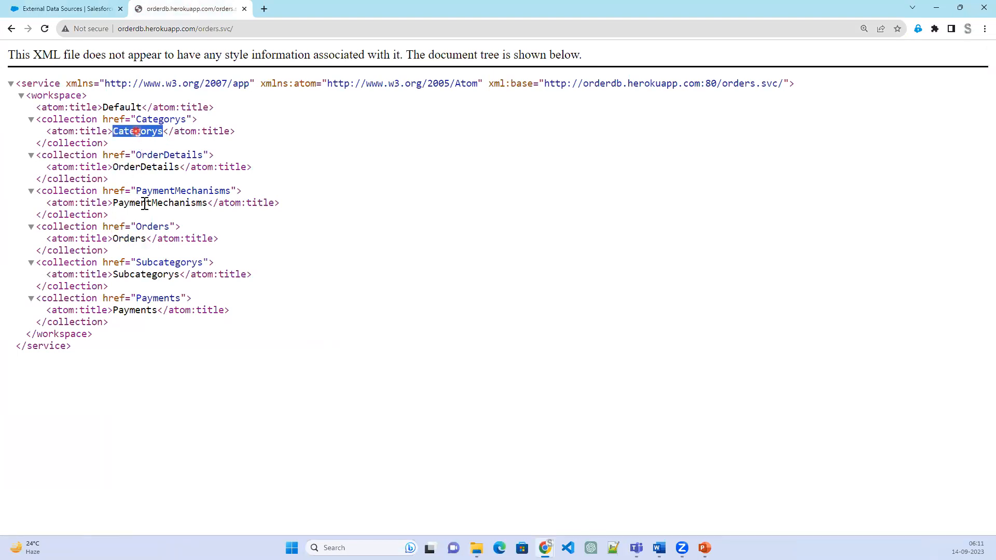
# - Examine the PaymentMechanisms, Subcategorys and Payments collection titles in the service document
pyautogui.doubleClick(144, 203)
pyautogui.doubleClick(141, 275)
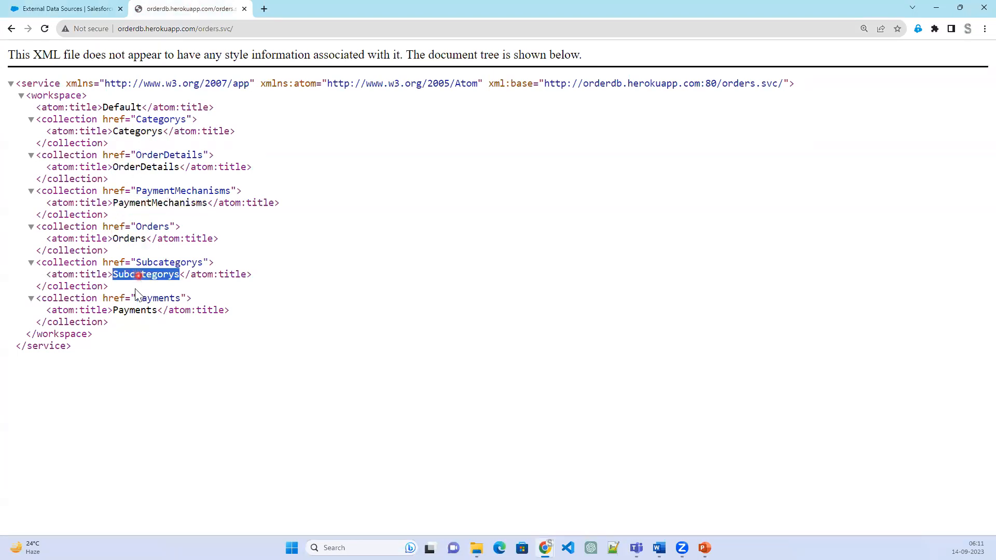
pyautogui.doubleClick(129, 311)
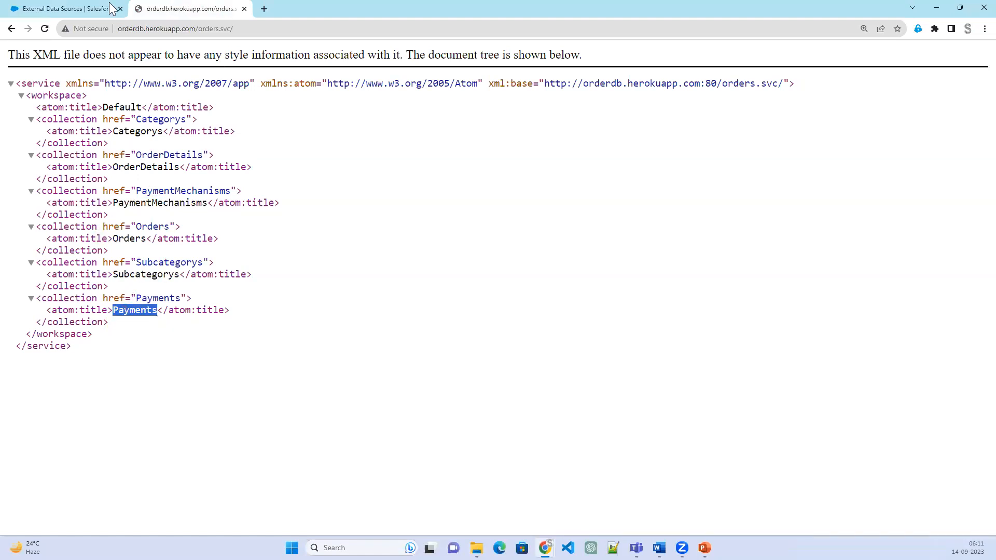
# - Copy the orderdb.herokuapp.com/orders.svc/ address and enter it as the Orderdb data source's URL
pyautogui.click(56, 11)
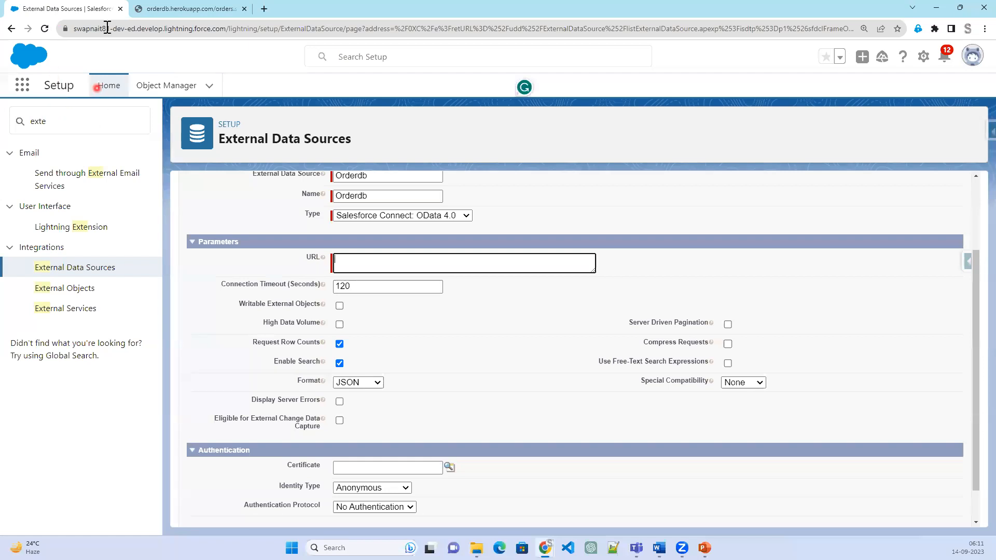
pyautogui.click(191, 8)
pyautogui.click(304, 29)
pyautogui.hotkey('ctrl', 'c')
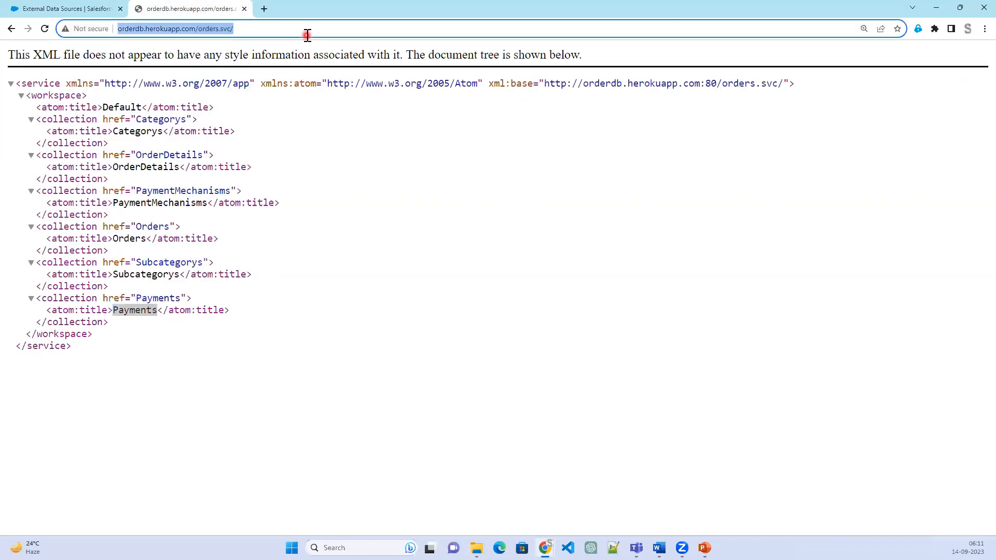
pyautogui.click(41, 8)
pyautogui.click(351, 266)
pyautogui.hotkey('ctrl', 'v')
pyautogui.click(484, 353)
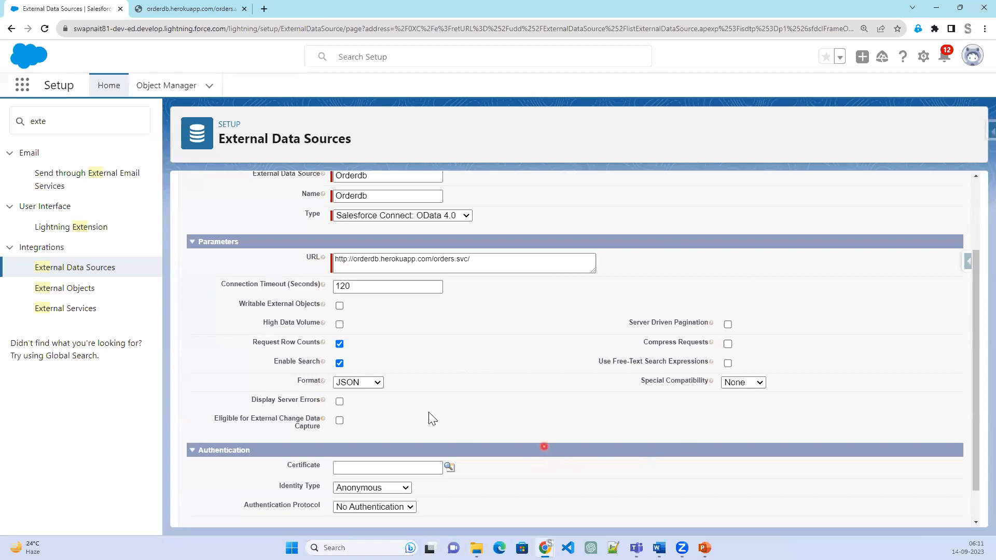
# - Check the format and identity type choices, keep JSON and Anonymous, and save the Orderdb data source
pyautogui.click(378, 384)
pyautogui.click(450, 397)
pyautogui.scroll(-1, 472, 433)
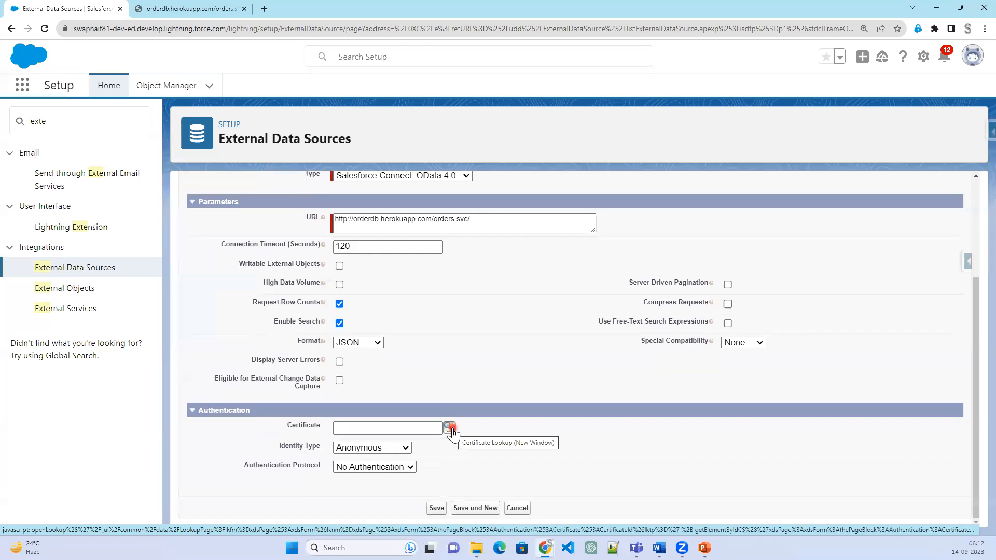
pyautogui.click(386, 449)
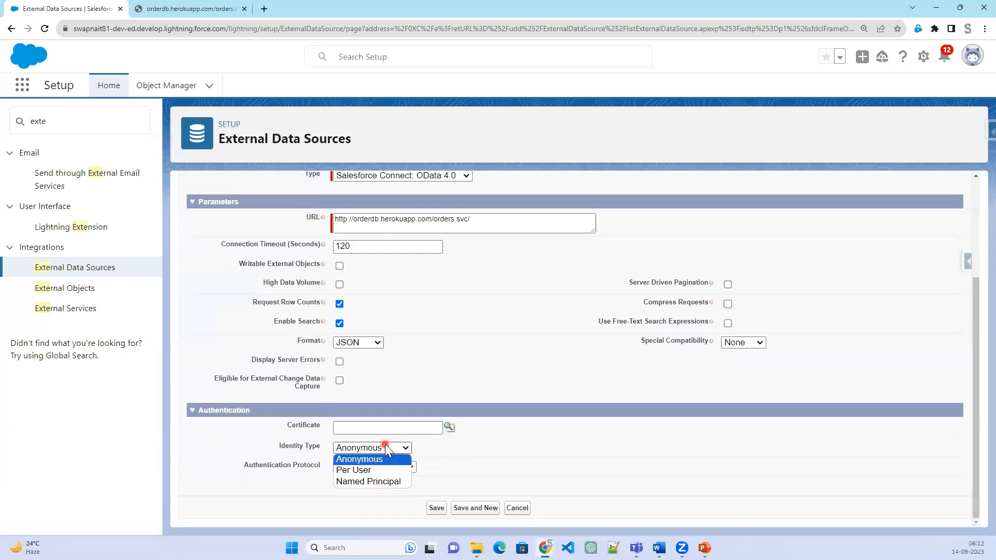
pyautogui.click(480, 459)
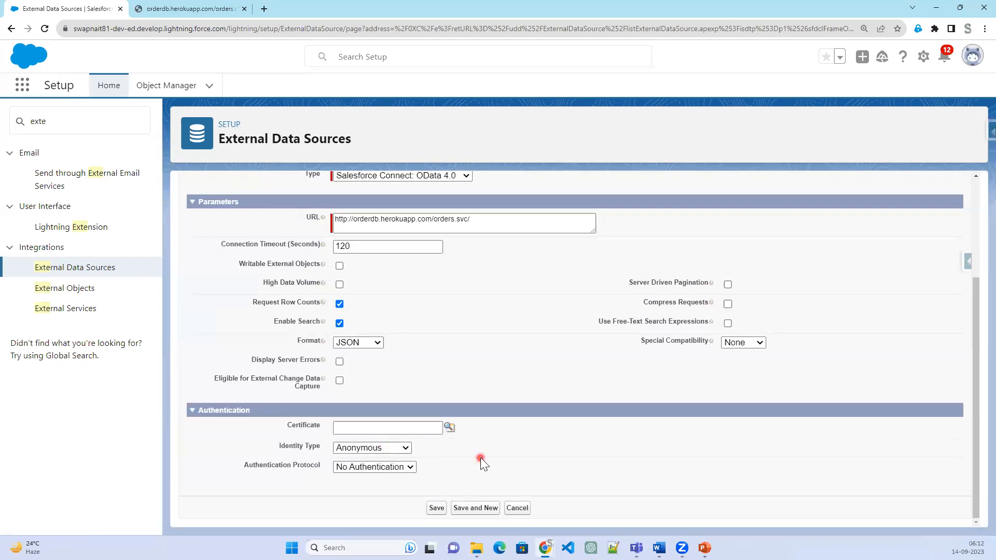
pyautogui.click(436, 508)
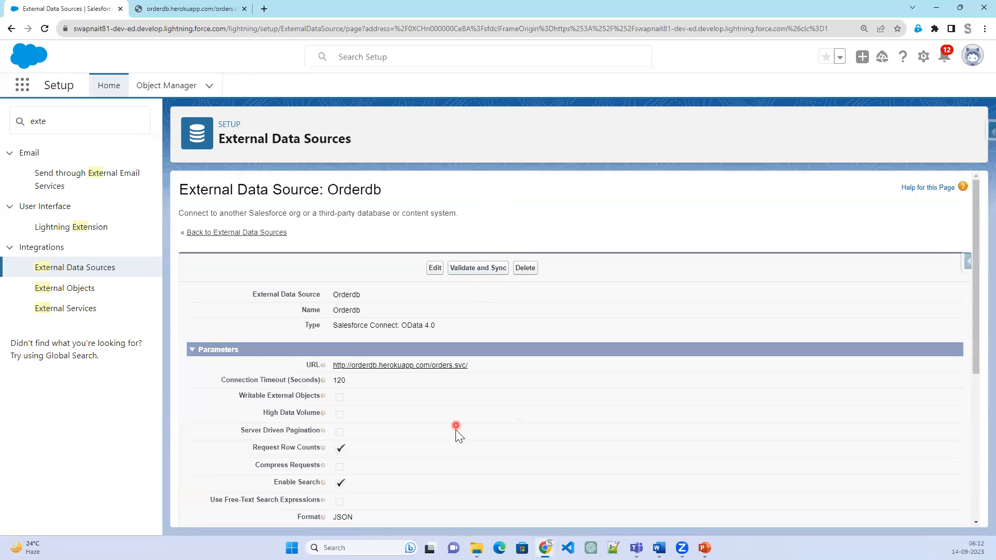
# - Validate the Orderdb data source and try to sync its OrderDetail and Order tables in the background
pyautogui.scroll(-5, 455, 429)
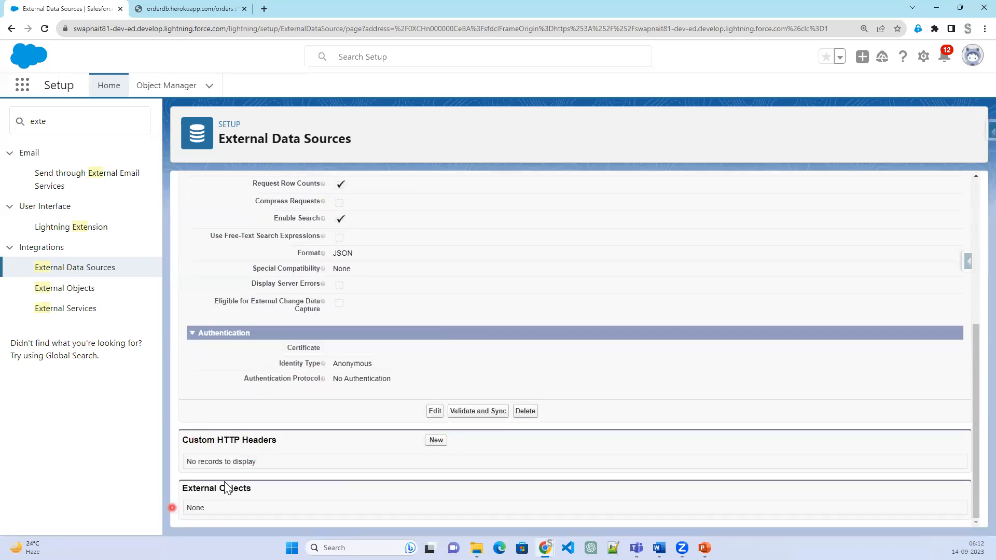
pyautogui.click(473, 415)
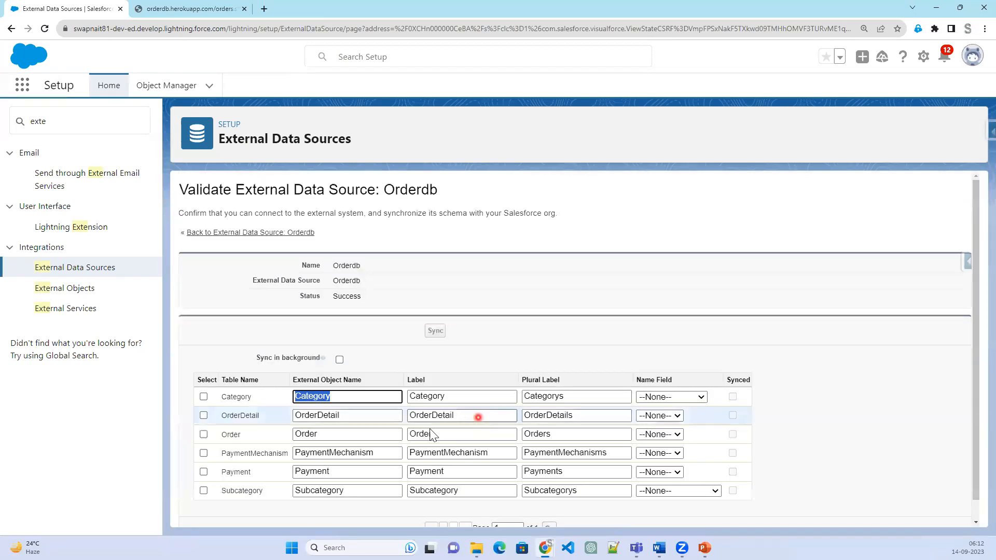
pyautogui.click(204, 415)
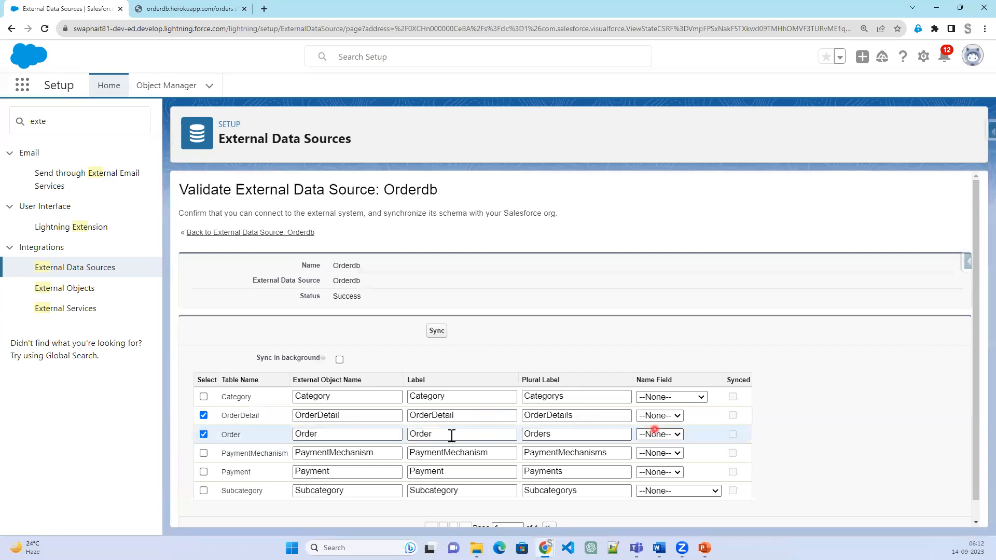
pyautogui.click(672, 416)
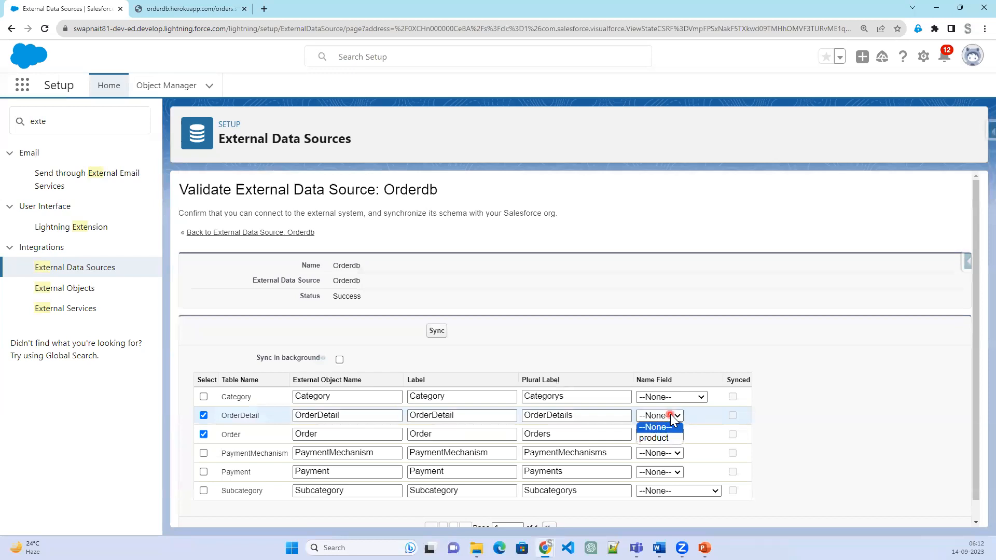
pyautogui.click(892, 441)
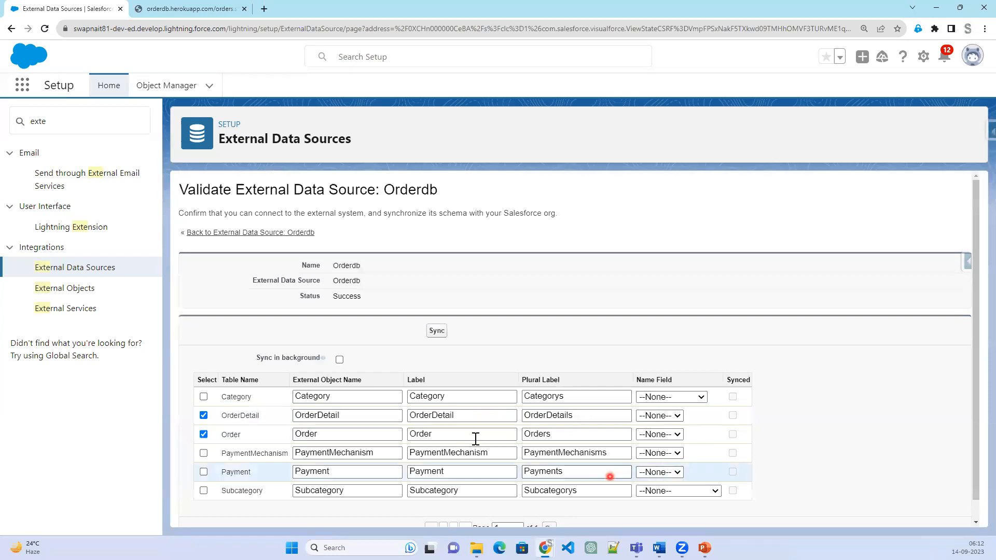
pyautogui.click(339, 359)
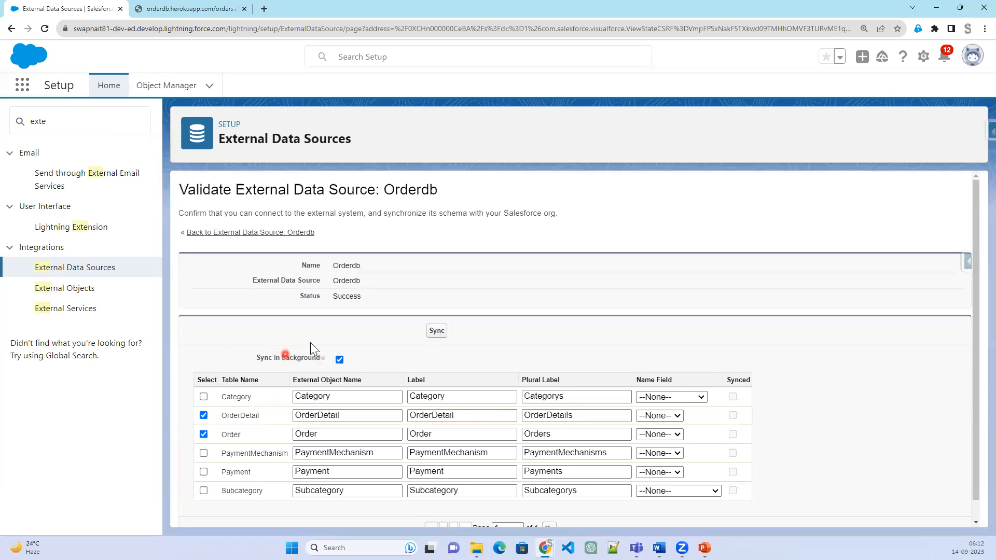
pyautogui.click(437, 332)
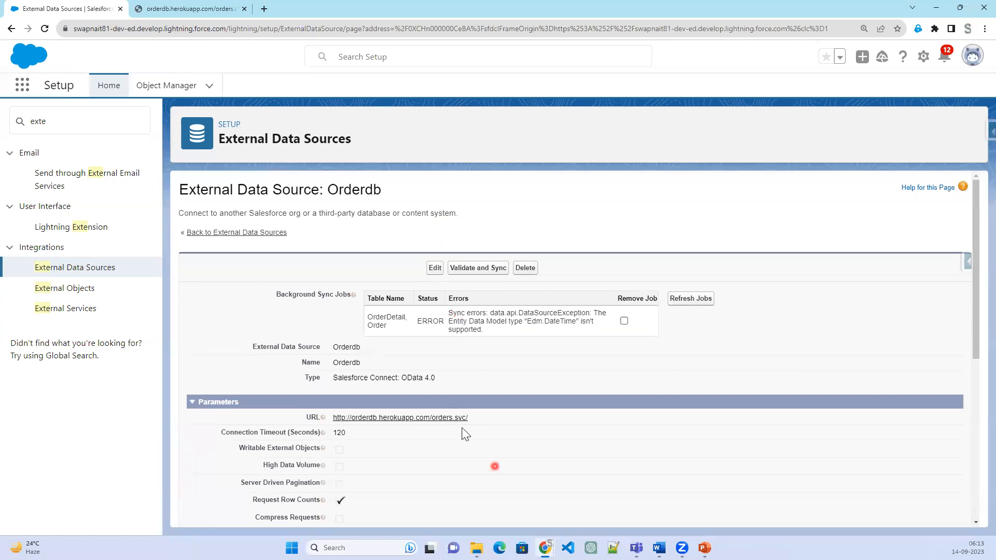
# - Check the data source's external objects, refresh the background sync jobs, and mark the OrderDetail and Order job for removal
pyautogui.scroll(-6, 492, 405)
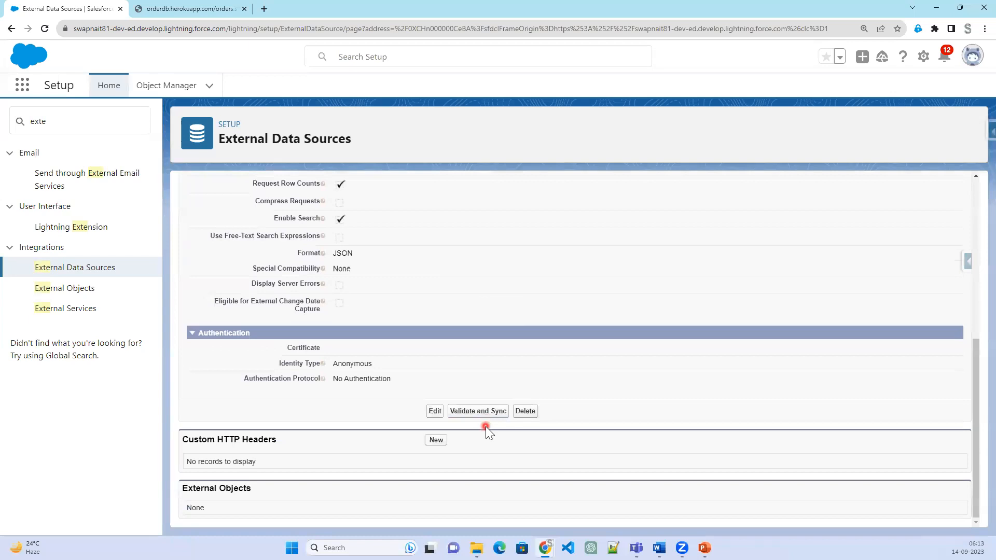
pyautogui.scroll(6, 485, 426)
pyautogui.click(705, 299)
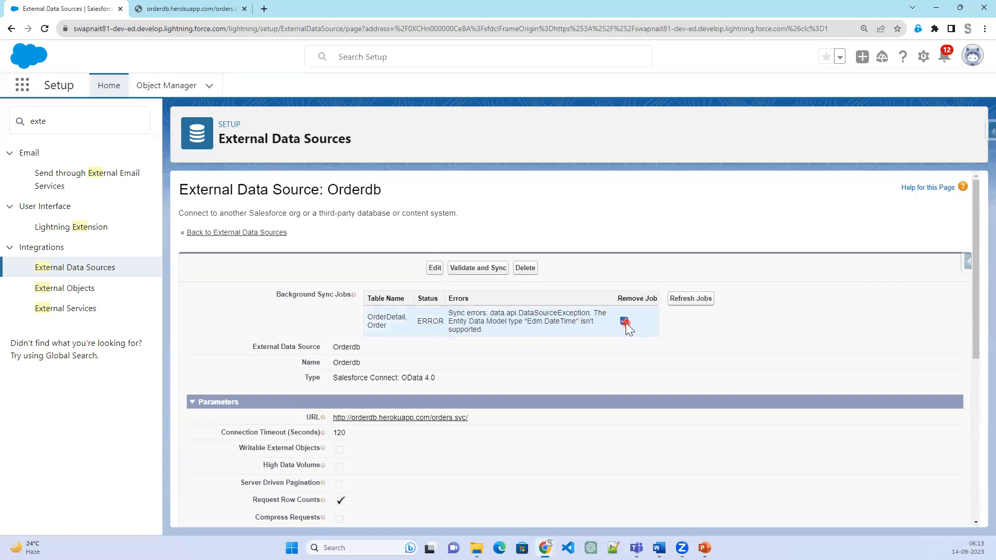
# - Validate Orderdb again, try to sync the OrderDetail and Order tables without background sync, and read the response
pyautogui.click(477, 268)
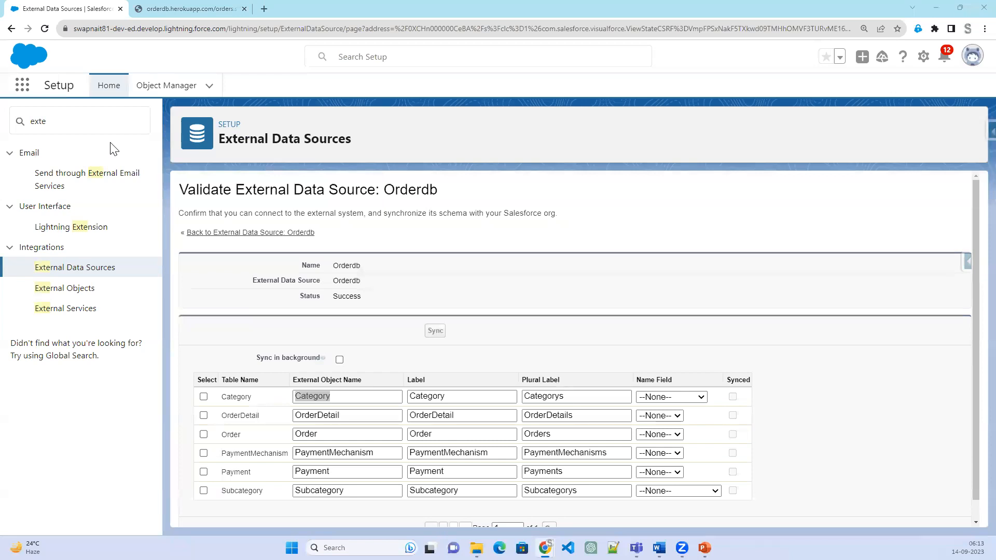
pyautogui.click(203, 414)
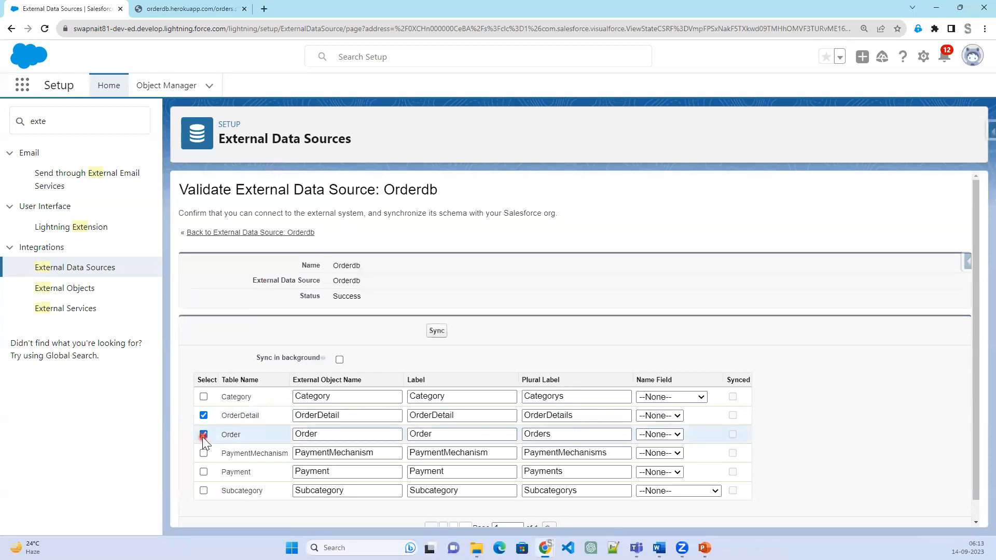
pyautogui.click(437, 332)
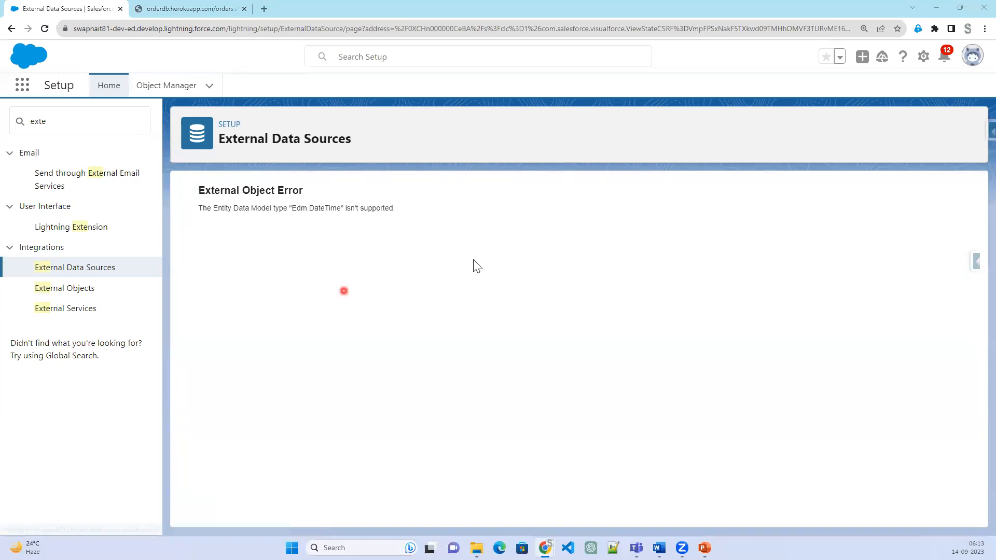
pyautogui.moveTo(261, 208); pyautogui.dragTo(409, 213)
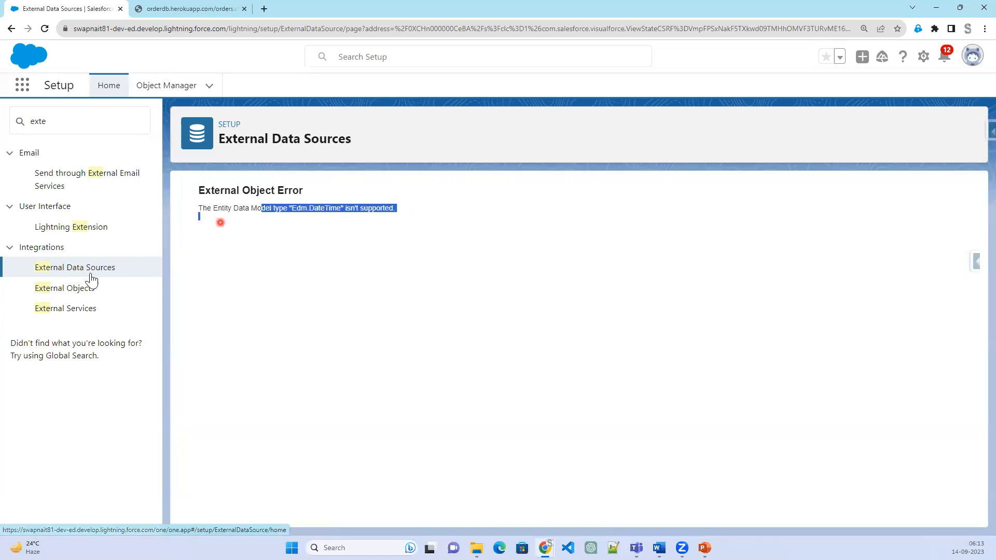
# - Reopen Orderdb from the External Data Sources list and examine its connection type and parameters
pyautogui.click(56, 269)
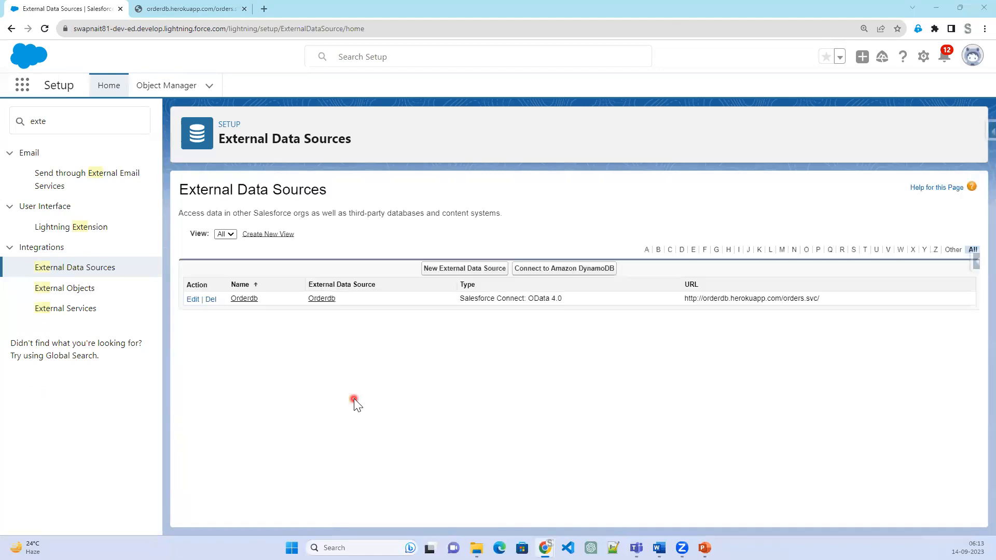
pyautogui.click(244, 298)
pyautogui.click(255, 300)
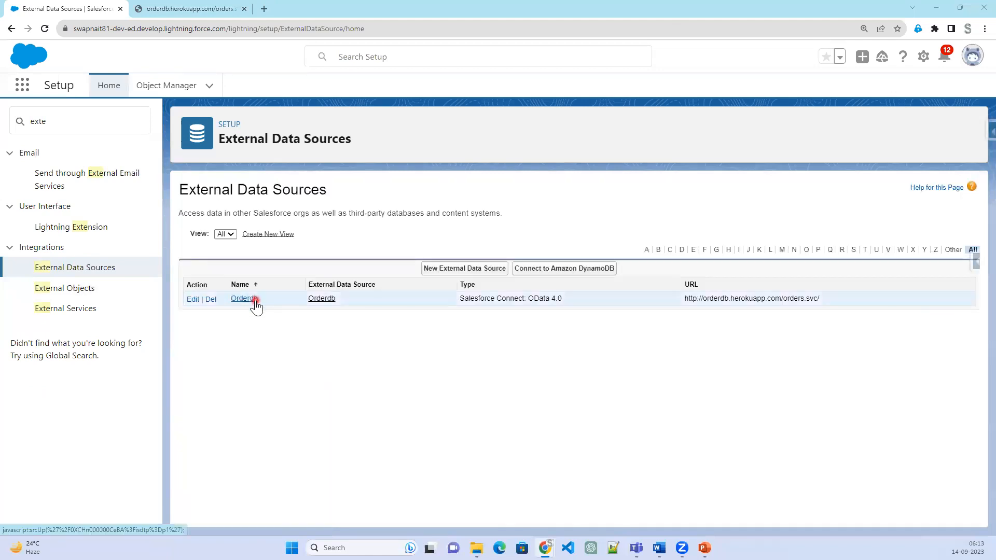
pyautogui.click(242, 301)
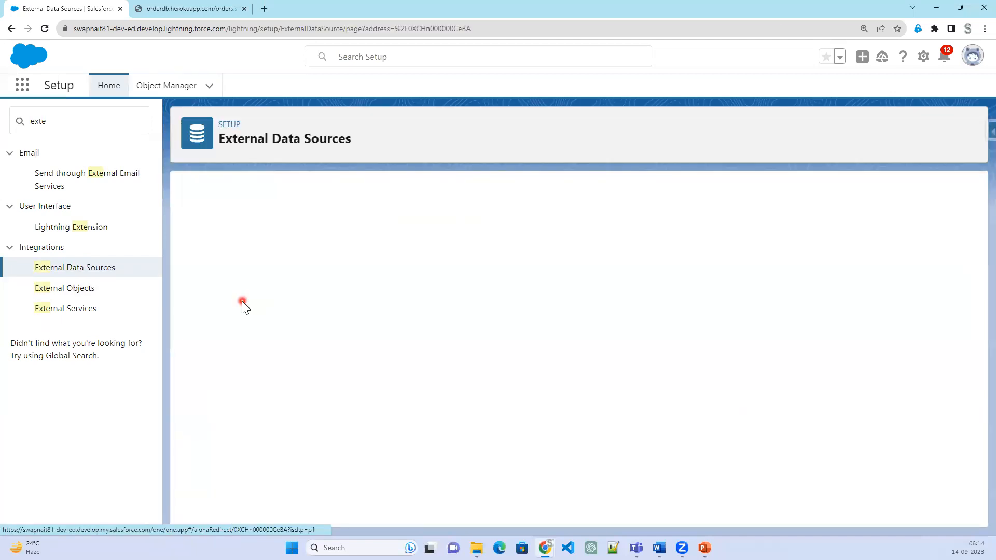
pyautogui.click(407, 382)
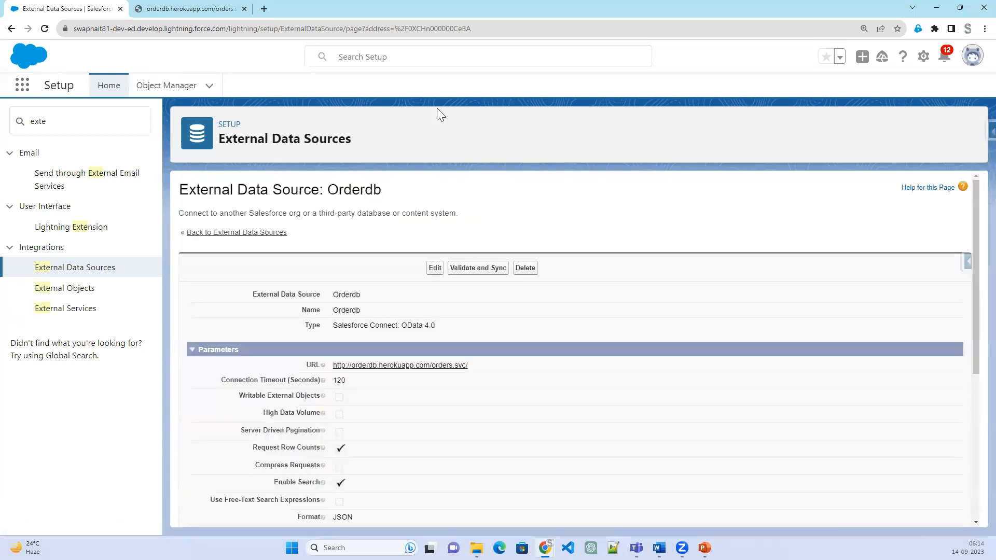
pyautogui.scroll(-2, 498, 418)
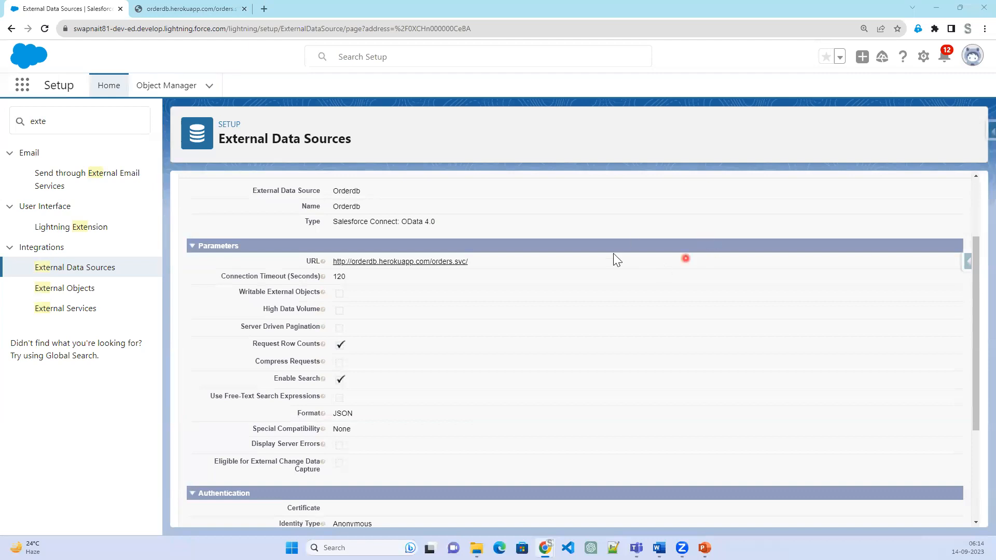
pyautogui.moveTo(447, 222); pyautogui.dragTo(328, 222)
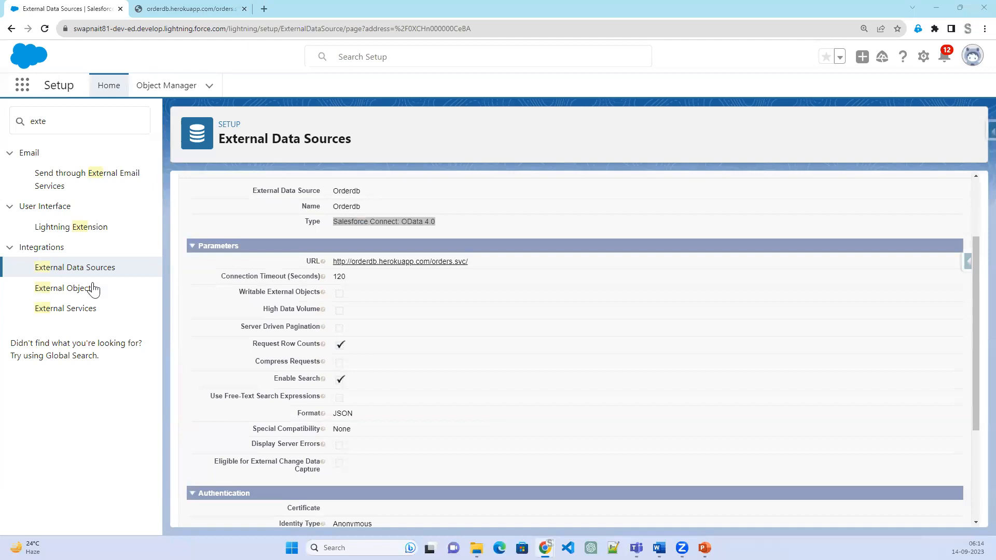
pyautogui.scroll(2, 415, 301)
# - Try to add an external data source labelled Heroku with type Salesforce Connect: OData 2.0, and return to the data sources list
pyautogui.click(84, 270)
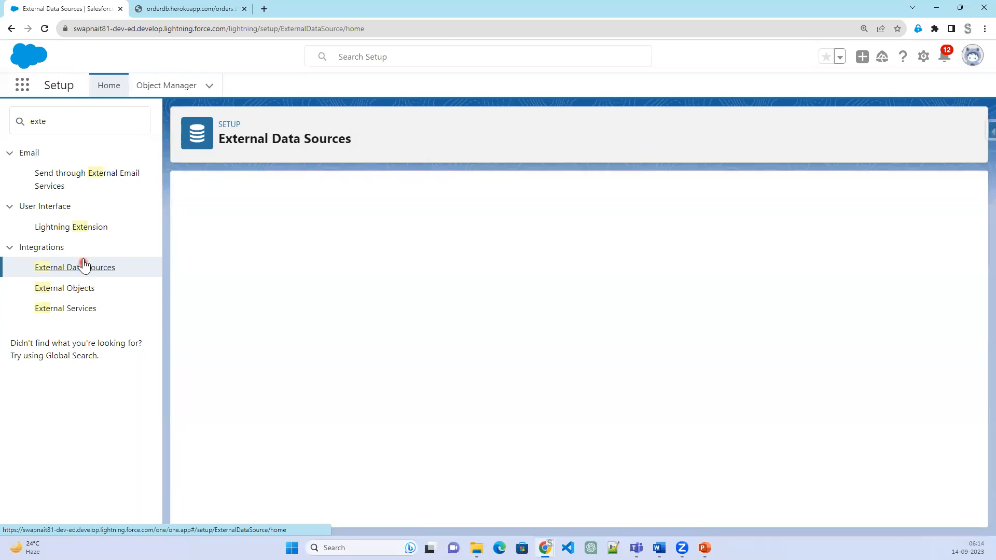
pyautogui.click(453, 267)
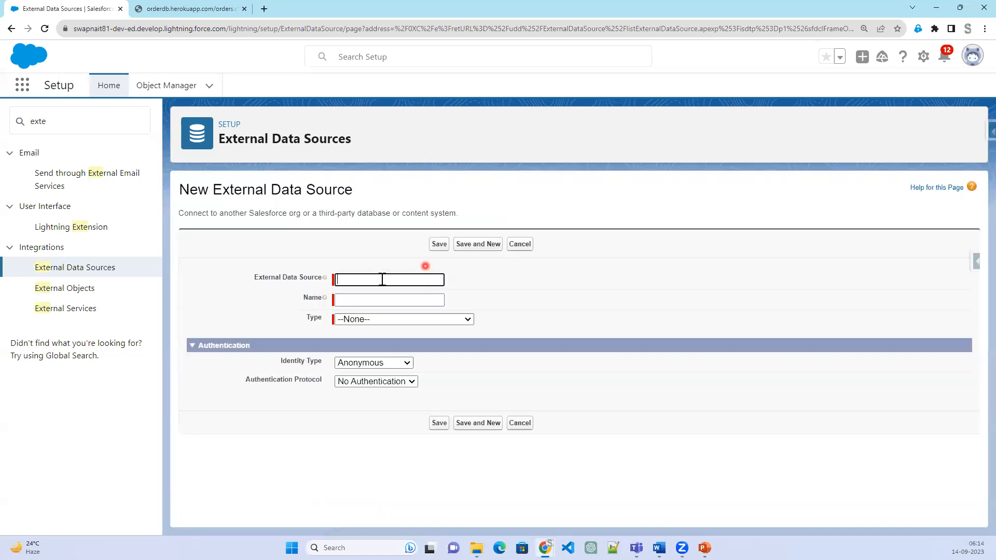
pyautogui.click(360, 275)
pyautogui.write('Heroku')
pyautogui.press('Tab')
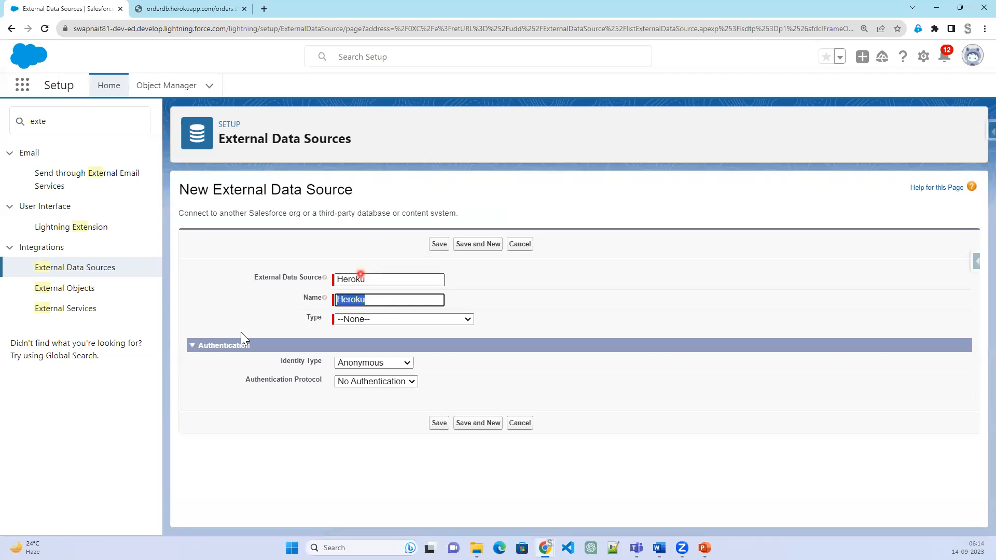
pyautogui.click(414, 318)
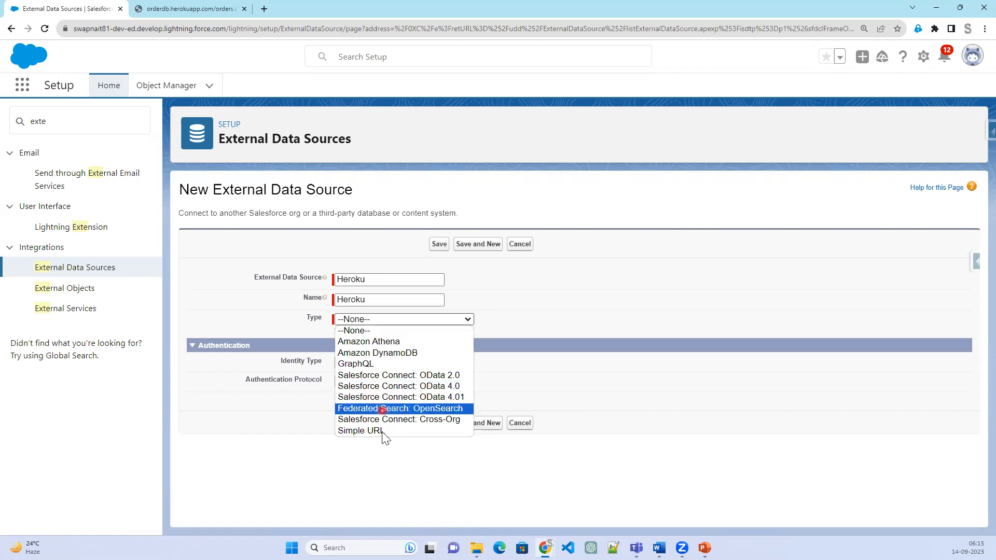
pyautogui.click(380, 376)
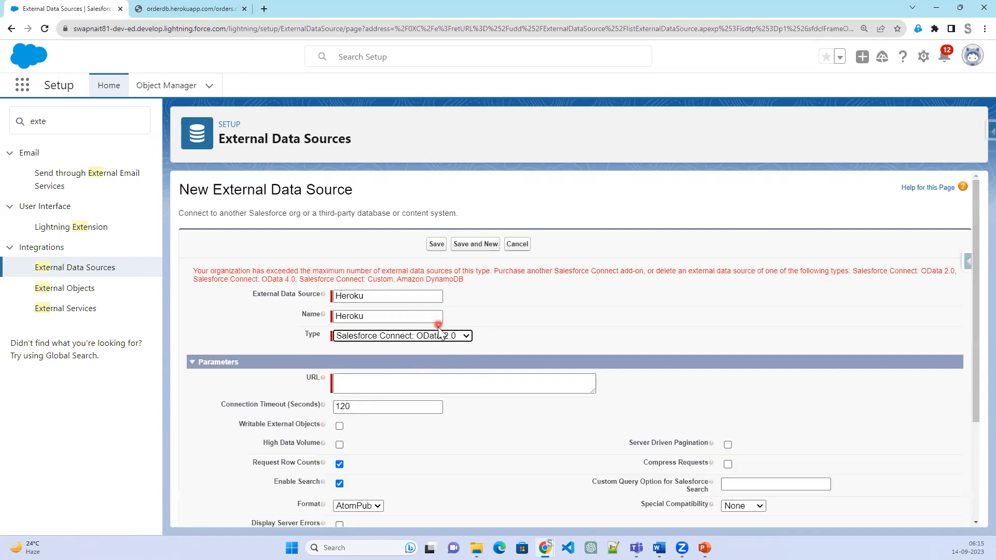
pyautogui.moveTo(312, 271); pyautogui.dragTo(340, 283)
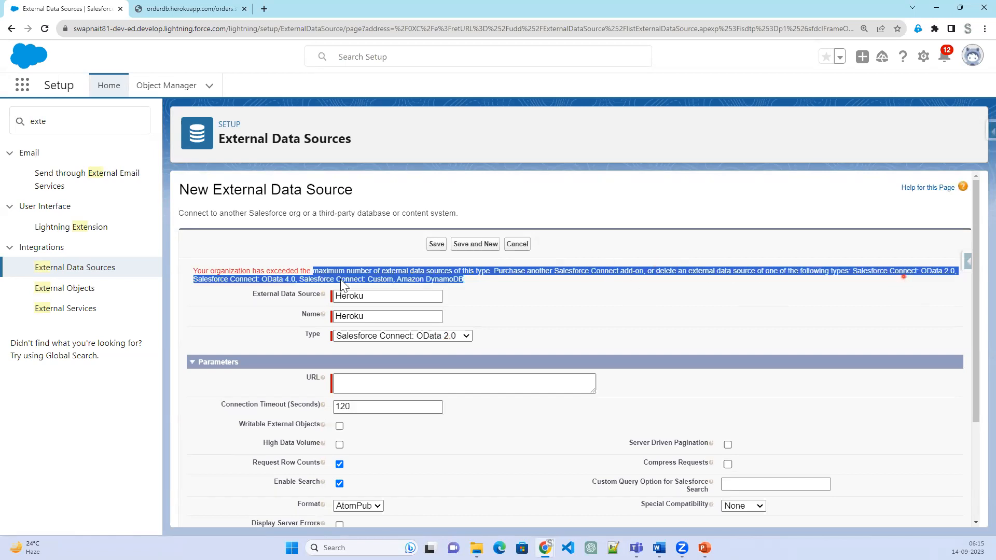
pyautogui.click(92, 267)
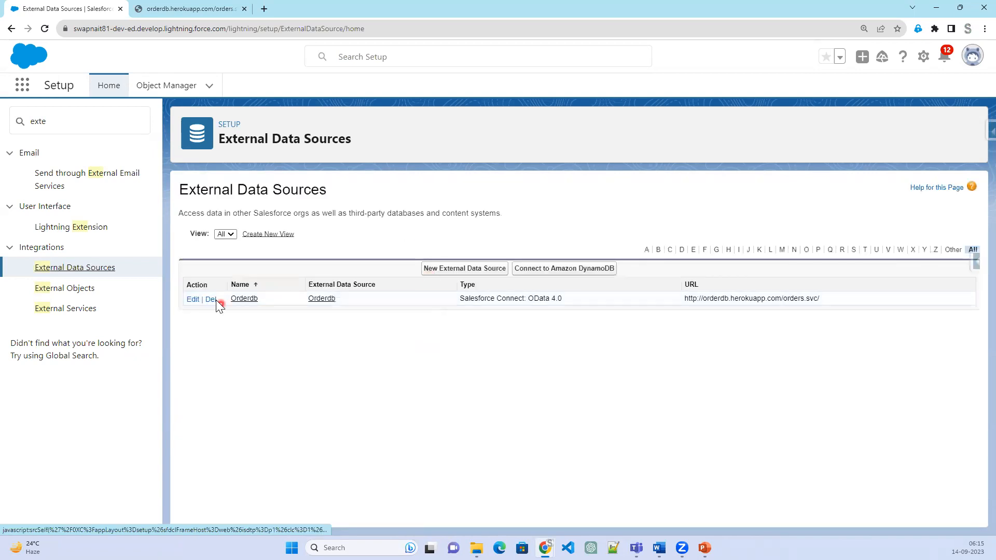
# - Delete the Orderdb external data source and confirm the deletion
pyautogui.click(211, 299)
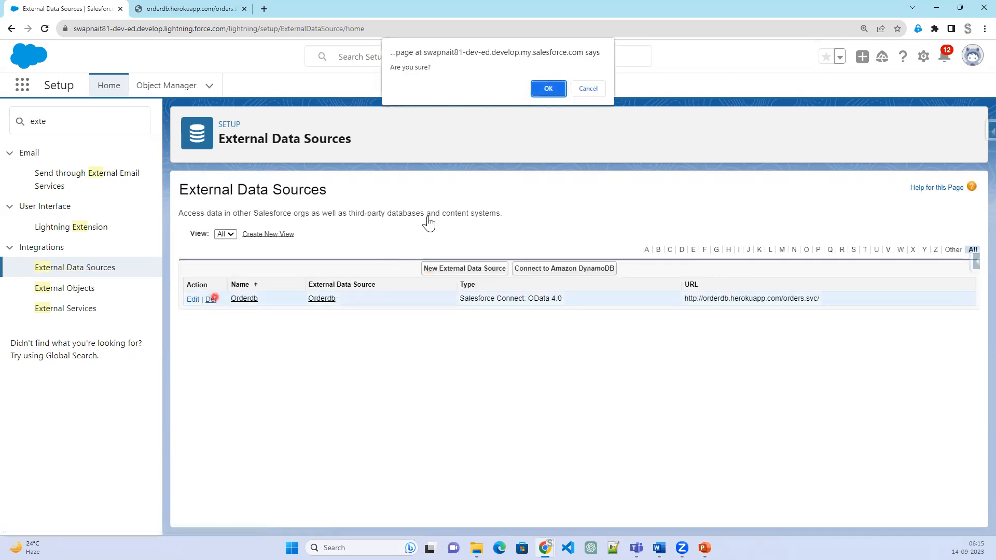
pyautogui.click(547, 90)
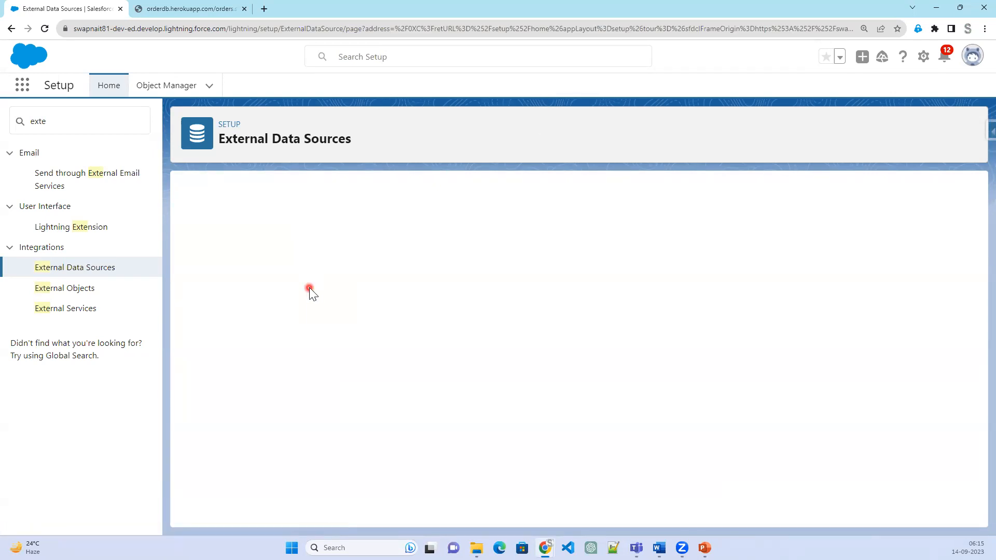
# - Start a new external data source labelled and named Heroku, with the type Salesforce Connect: OData 2.0
pyautogui.click(456, 269)
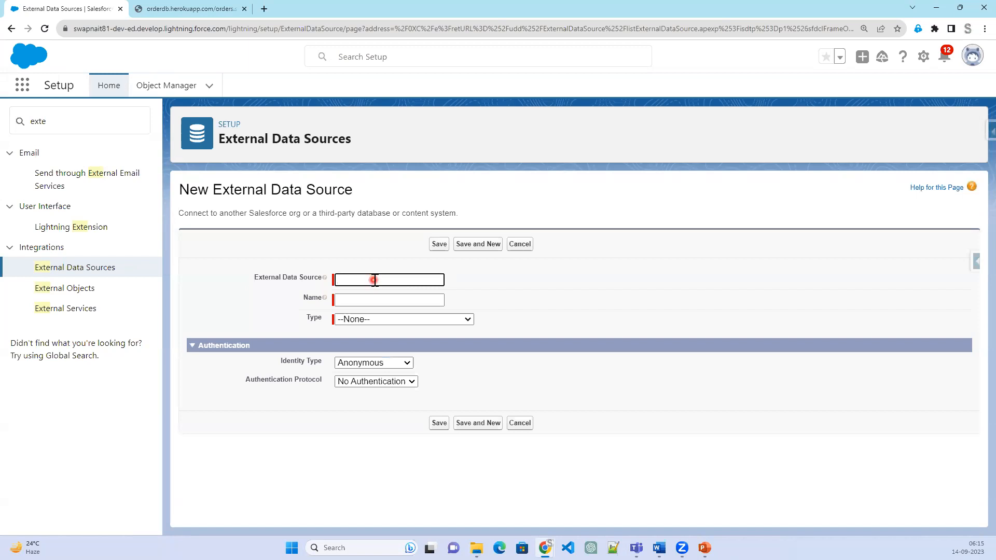
pyautogui.write('Heroku')
pyautogui.press('Tab')
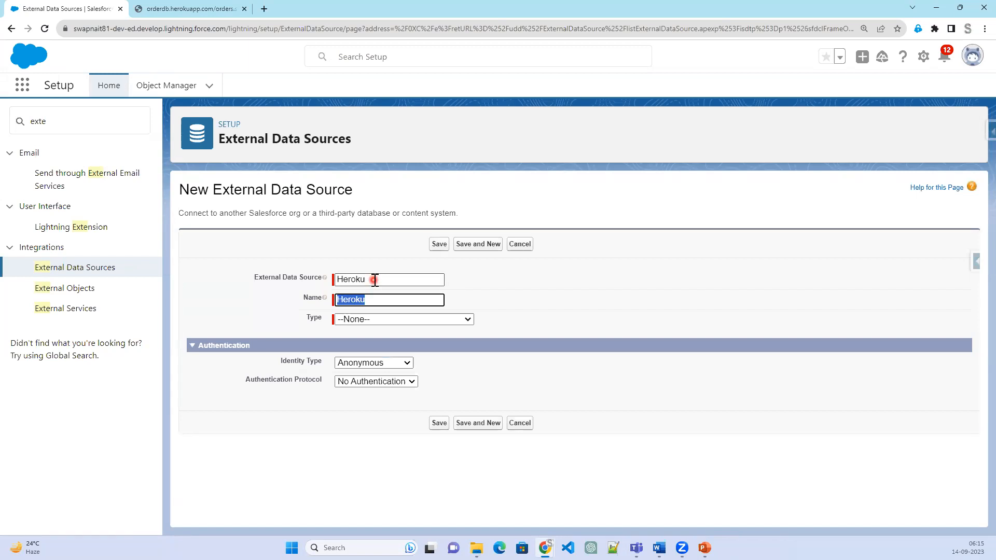
pyautogui.click(412, 318)
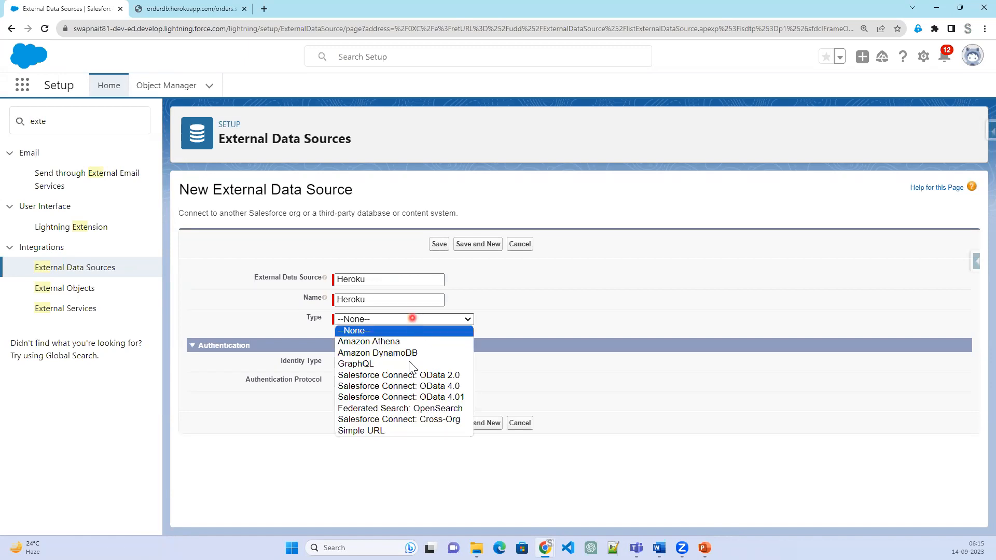
pyautogui.click(420, 375)
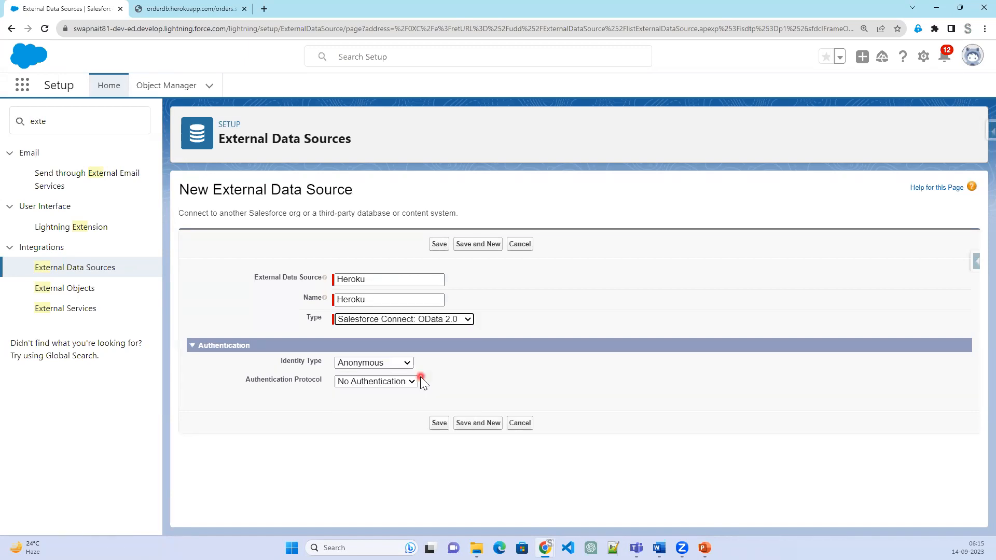
pyautogui.click(421, 377)
pyautogui.click(192, 9)
pyautogui.click(254, 28)
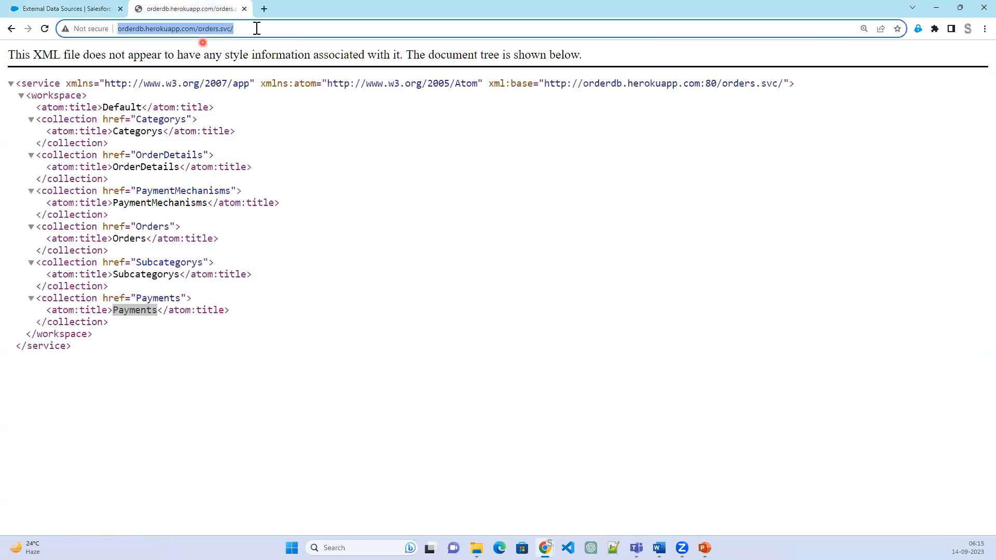
pyautogui.rightClick(214, 31)
pyautogui.click(256, 104)
pyautogui.click(68, 9)
pyautogui.click(447, 361)
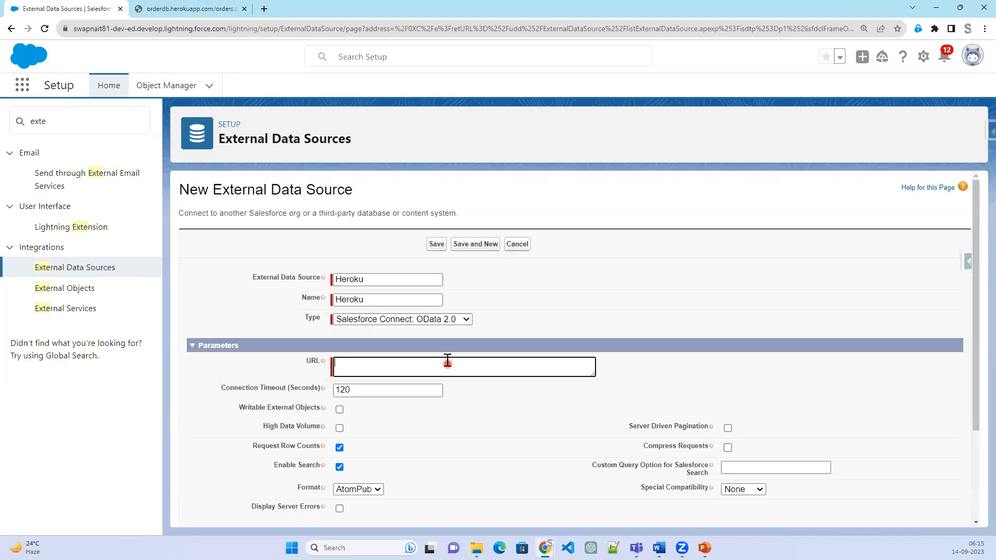
pyautogui.hotkey('ctrl', 'v')
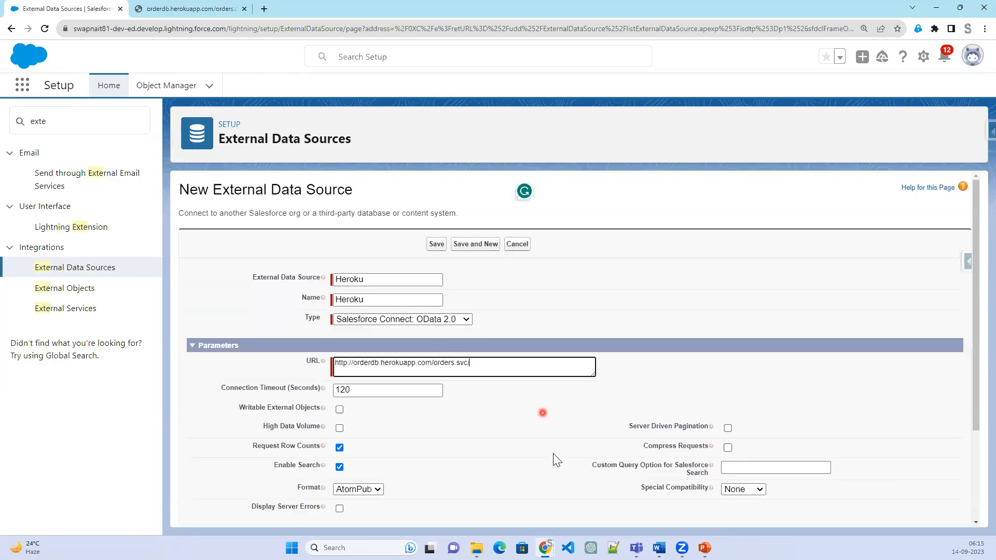
pyautogui.scroll(-2, 553, 453)
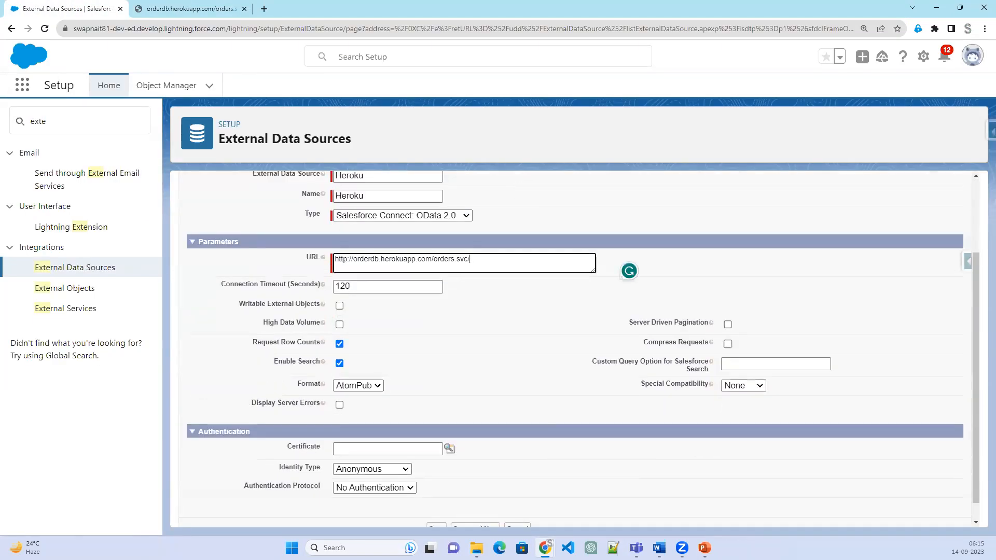
pyautogui.scroll(-1, 638, 421)
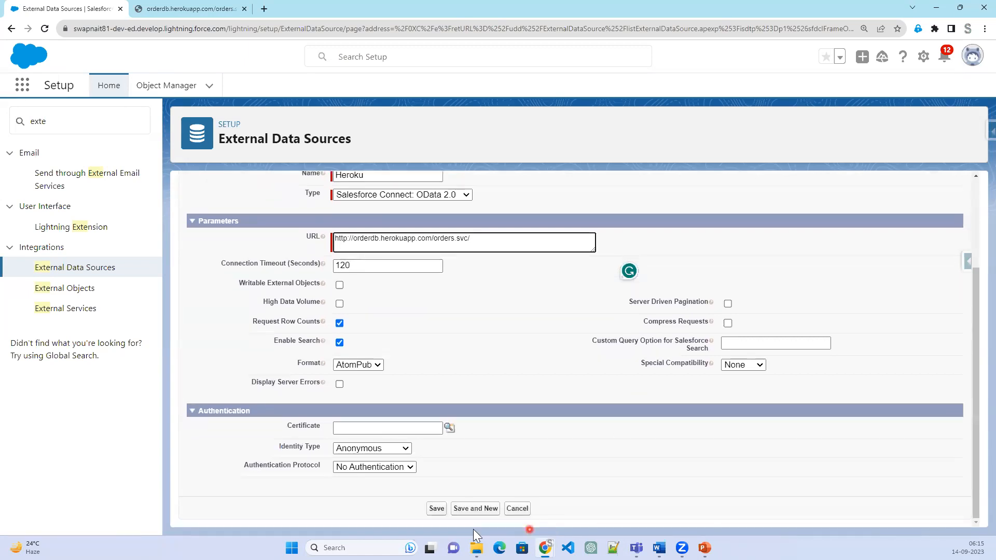
pyautogui.click(437, 513)
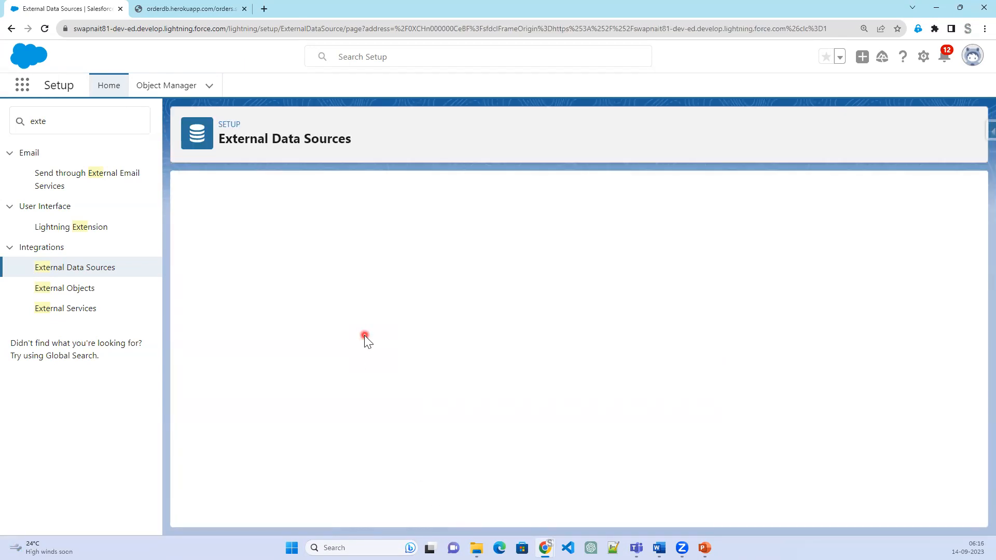
# - Validate the Heroku data source and sync its OrderDetail and Order tables
pyautogui.scroll(-3, 428, 411)
pyautogui.scroll(-1, 429, 411)
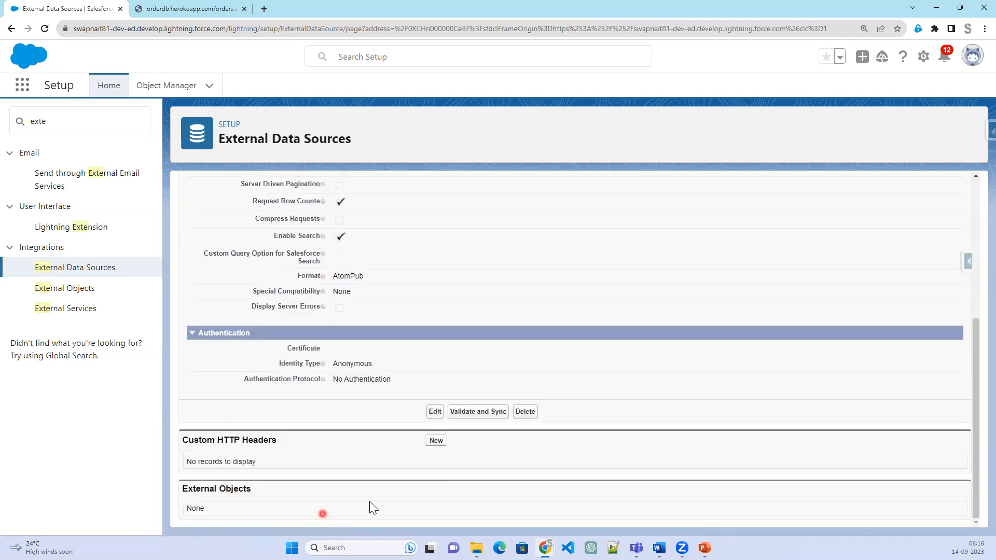
pyautogui.click(483, 412)
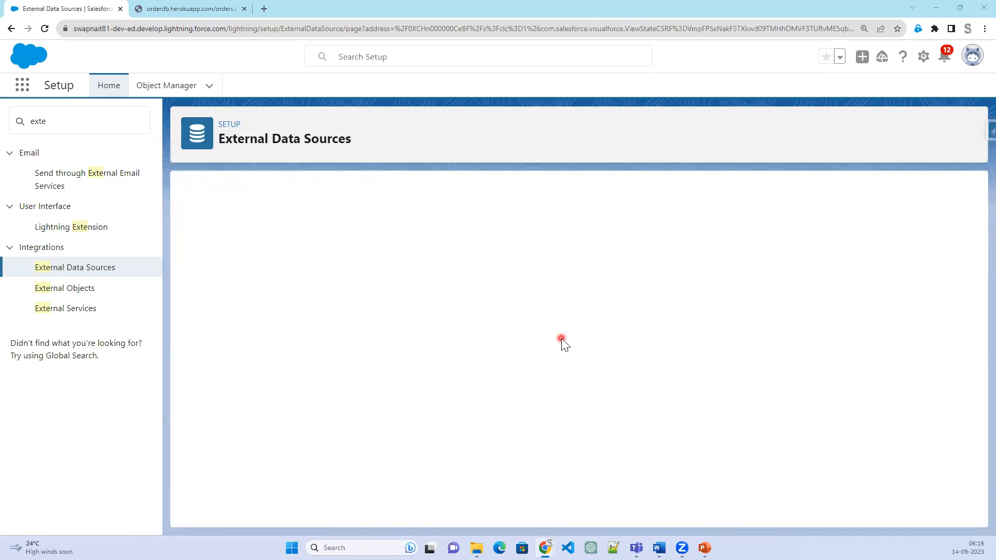
pyautogui.click(202, 415)
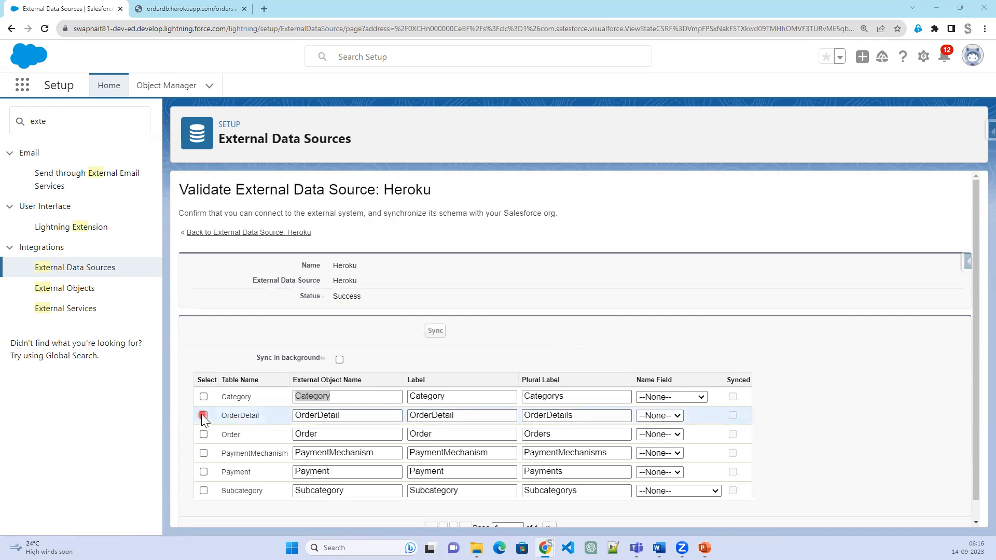
pyautogui.click(203, 435)
pyautogui.click(439, 332)
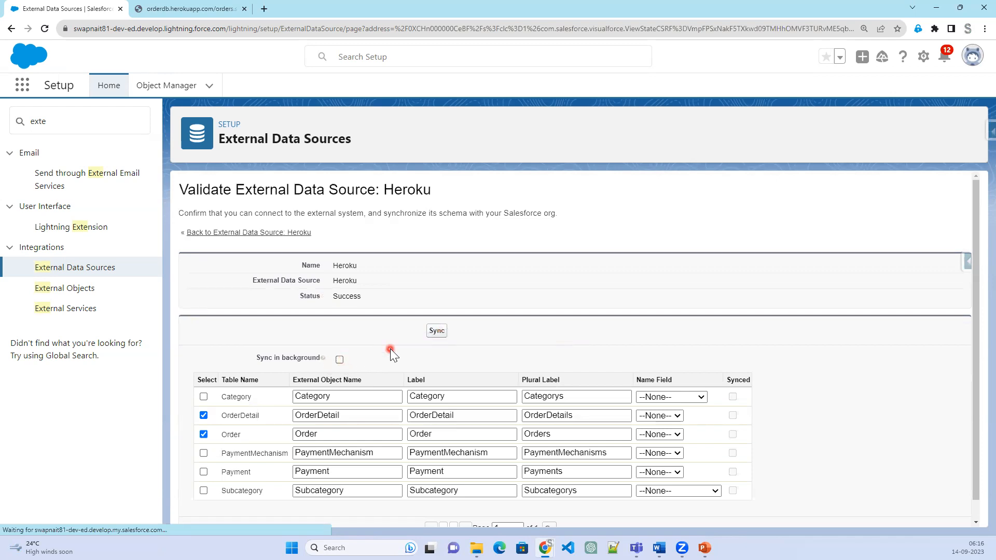
# - Examine the external objects created under the Heroku data source
pyautogui.scroll(-1, 390, 349)
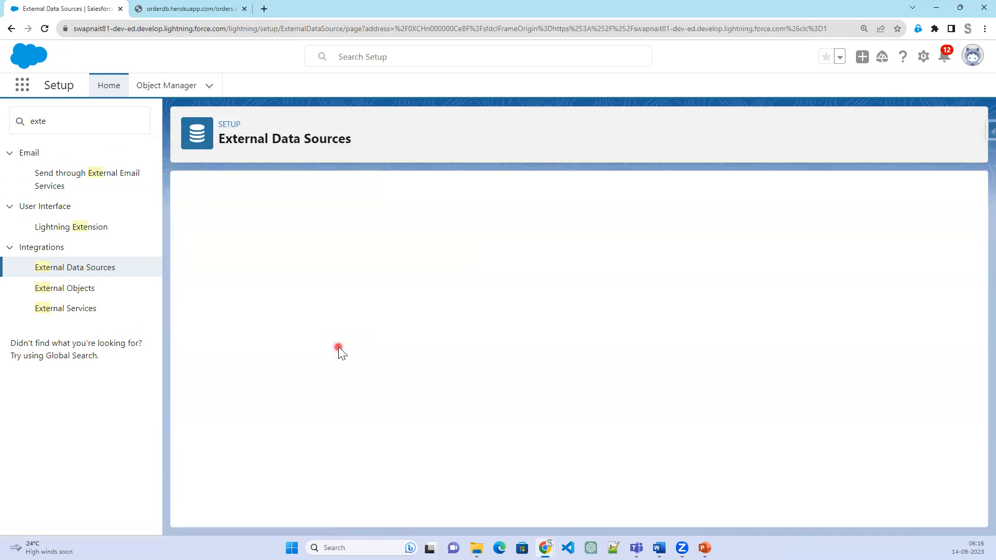
pyautogui.scroll(-5, 339, 347)
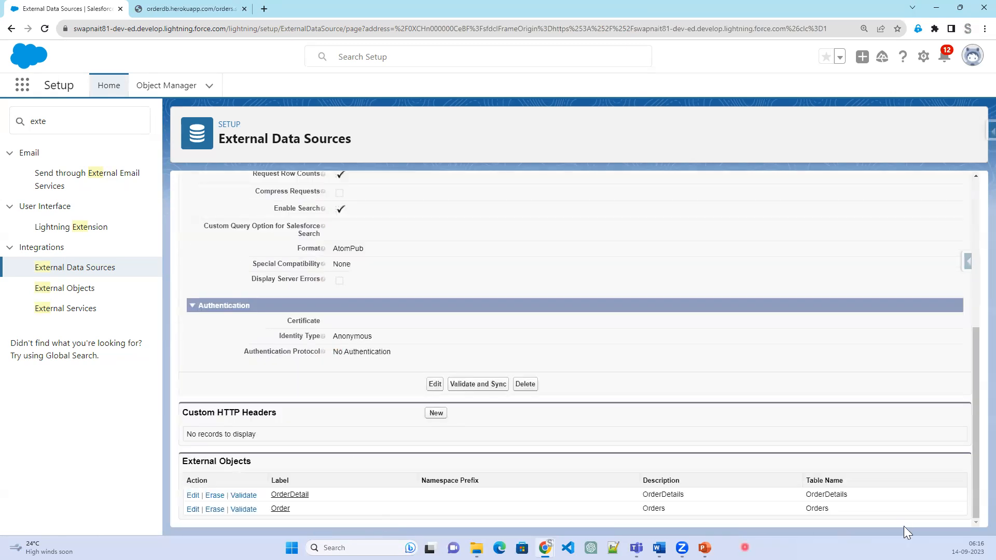
pyautogui.moveTo(896, 513); pyautogui.dragTo(579, 507)
pyautogui.moveTo(324, 489); pyautogui.dragTo(186, 489)
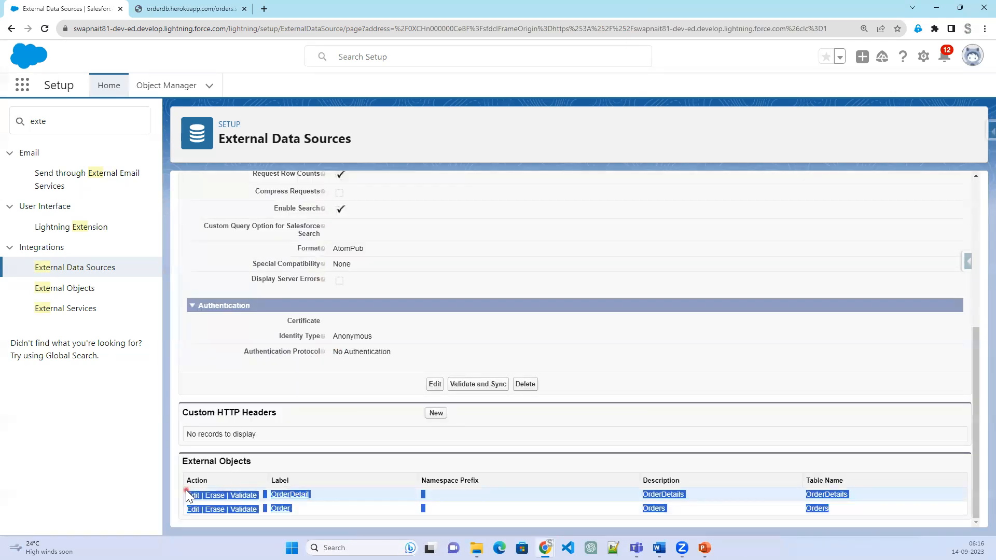
pyautogui.scroll(2, 471, 448)
pyautogui.scroll(-2, 465, 430)
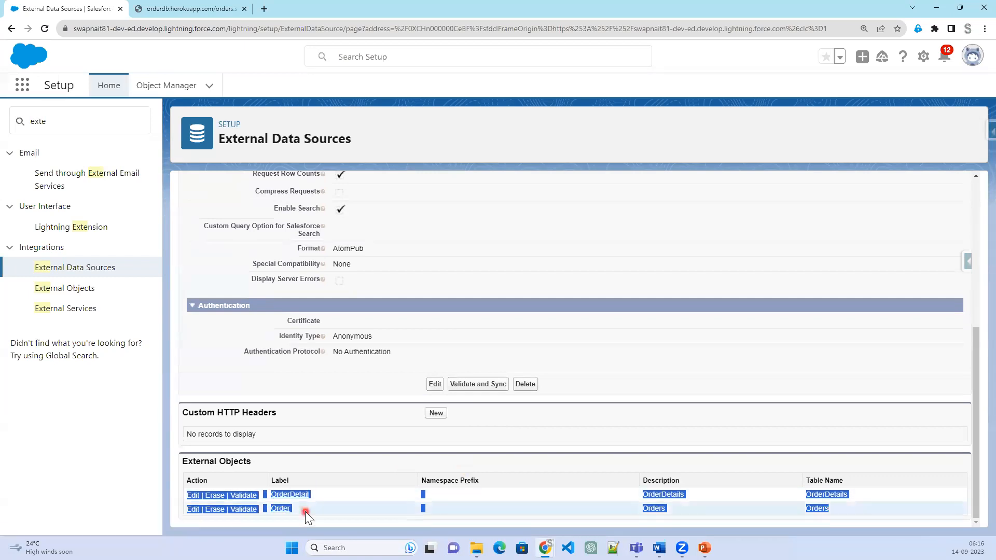
pyautogui.click(562, 430)
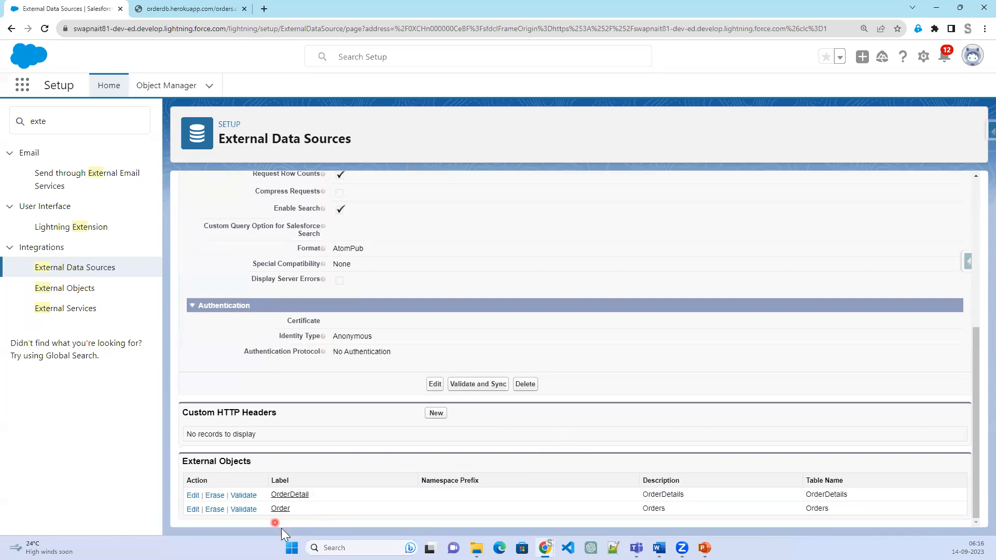
# - Open the validation of the OrderDetail external object and examine its Select, Order and Unique ID query types
pyautogui.click(250, 508)
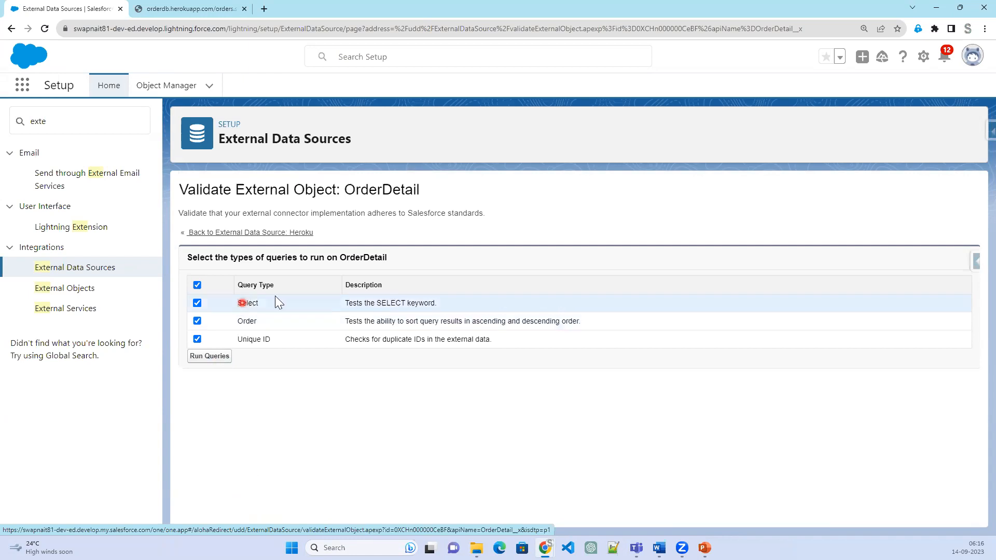
pyautogui.moveTo(344, 303); pyautogui.dragTo(463, 302)
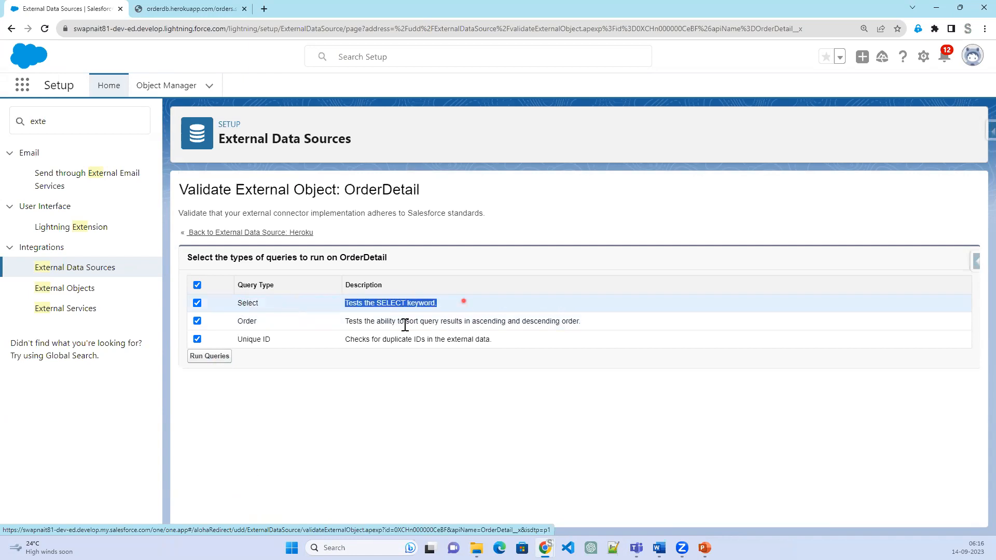
pyautogui.moveTo(344, 321); pyautogui.dragTo(685, 322)
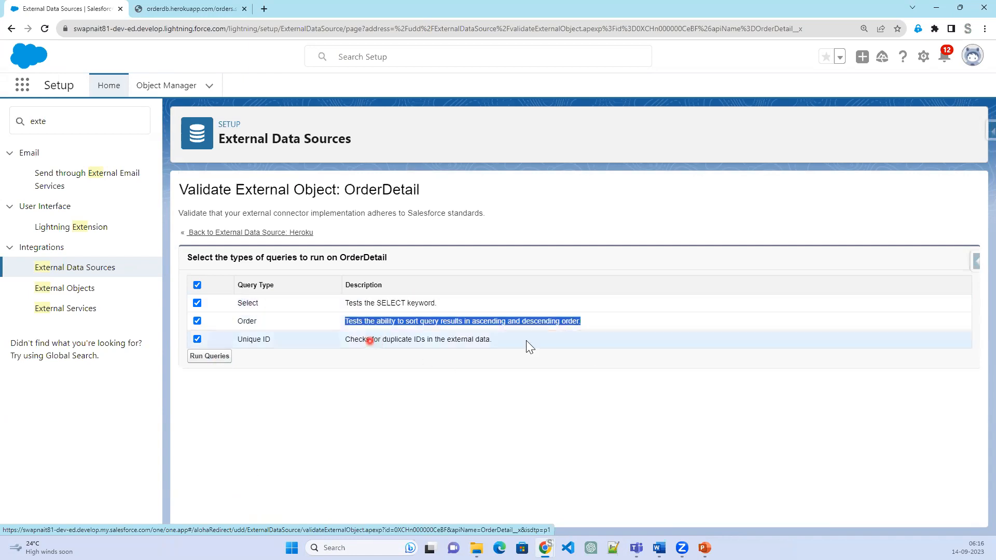
pyautogui.moveTo(369, 340); pyautogui.dragTo(526, 340)
pyautogui.click(210, 357)
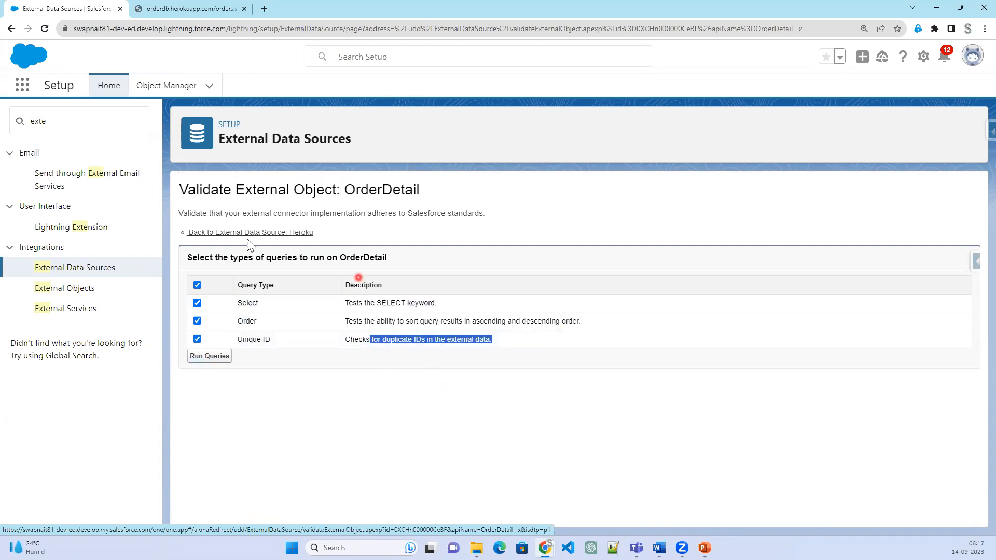
# - Open the External Objects list in Setup, check the next slides in the PowerPoint slide show, and return to the browser
pyautogui.click(68, 289)
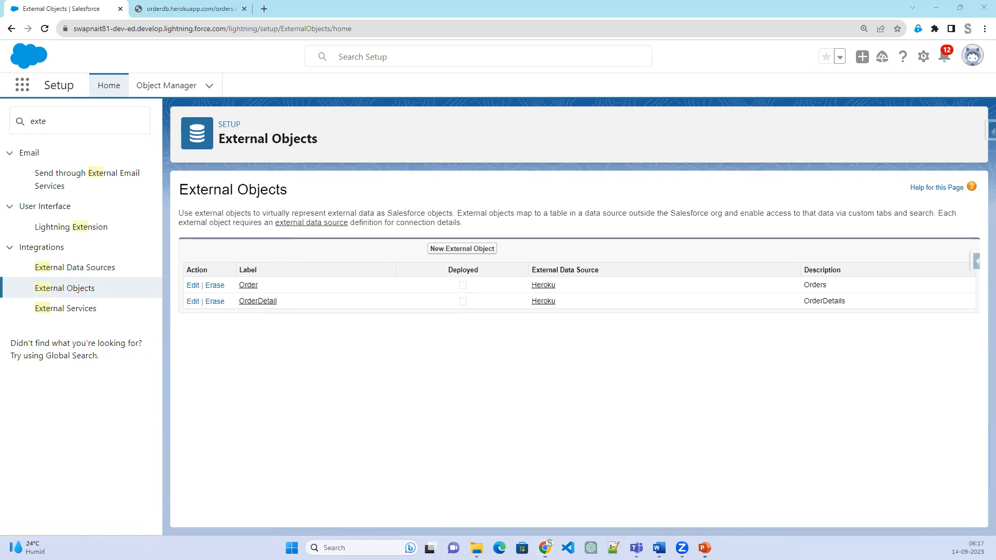
pyautogui.hotkey('alt', 'Tab')
pyautogui.press('Right')
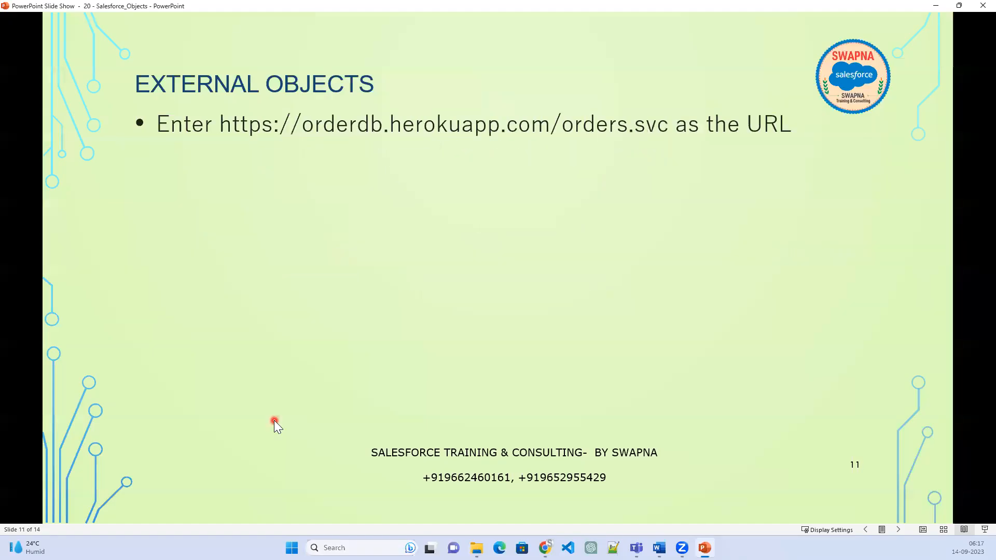
pyautogui.click(273, 420)
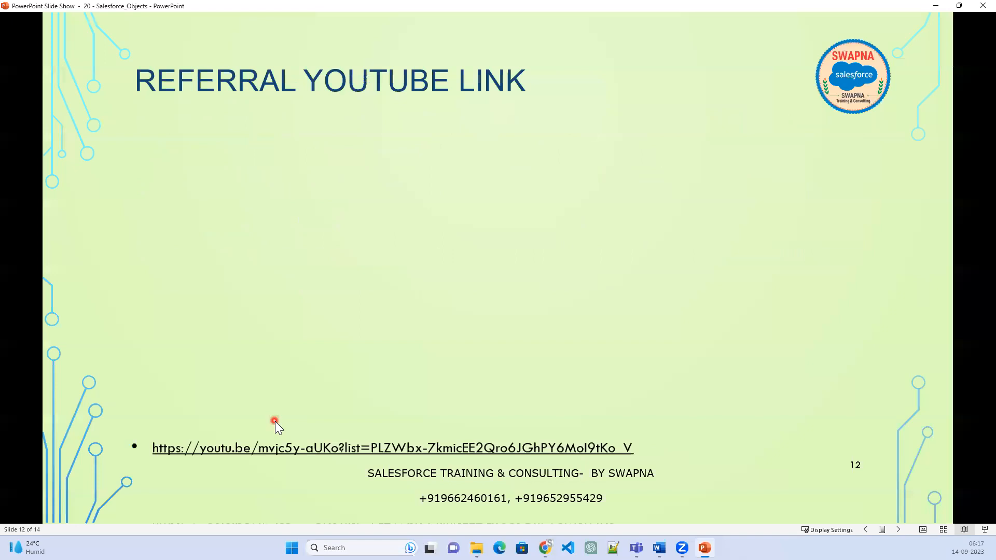
pyautogui.click(911, 200)
pyautogui.click(939, 6)
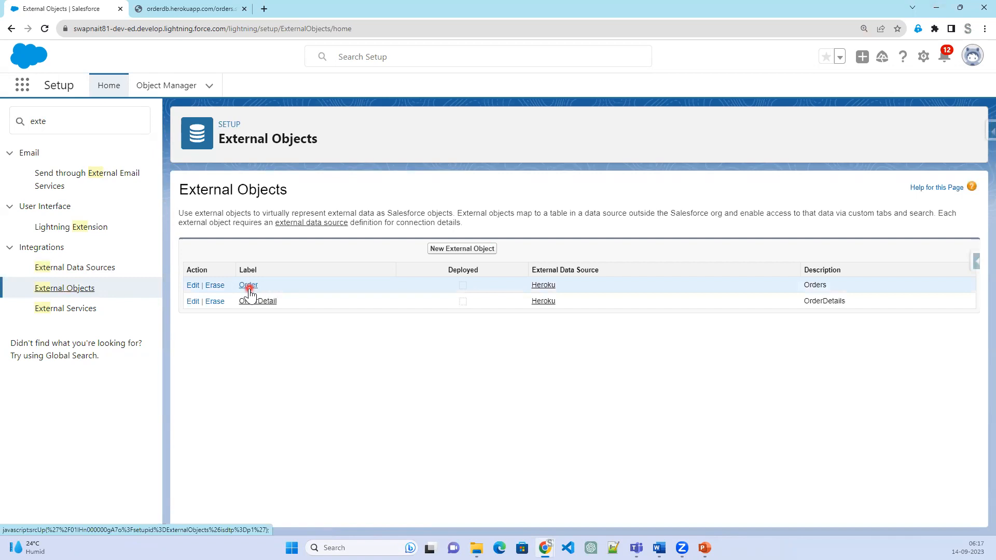
# - Duplicate the browser tab showing the External Objects list and return to the original
pyautogui.click(174, 8)
pyautogui.click(78, 9)
pyautogui.rightClick(85, 15)
pyautogui.click(130, 91)
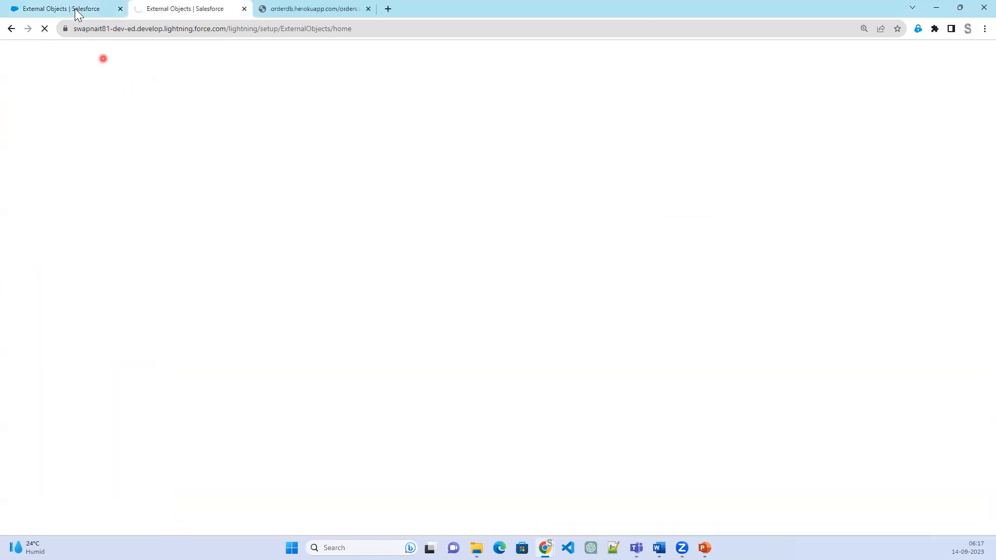
pyautogui.click(78, 10)
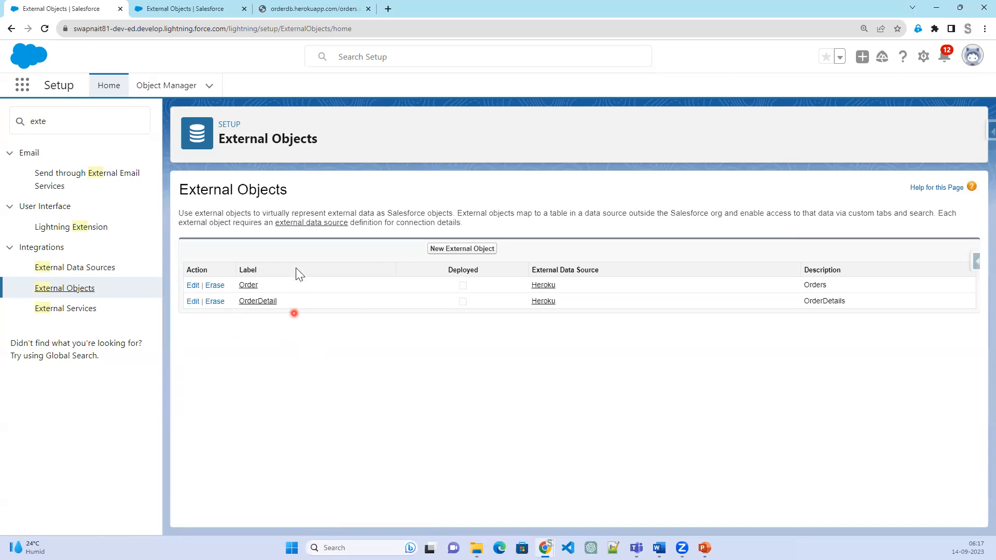
pyautogui.click(189, 10)
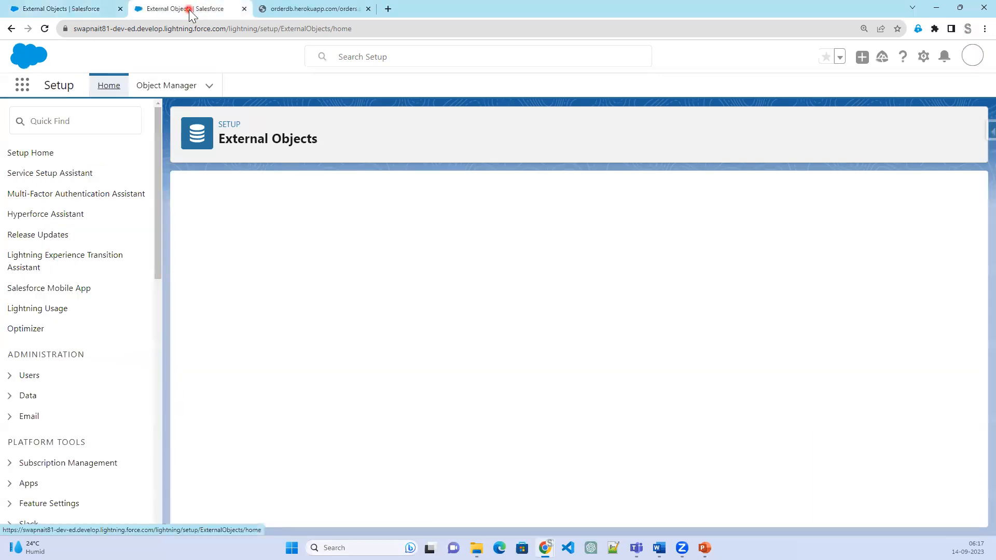
pyautogui.click(70, 11)
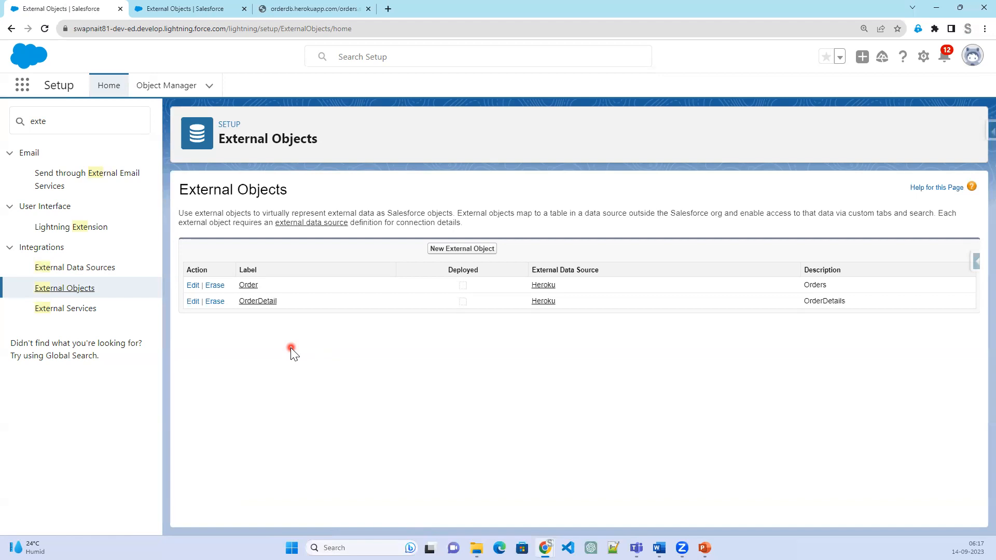
# - Load the Salesforce org's home page in the duplicated browser tab by cutting the address back to its domain
pyautogui.click(211, 6)
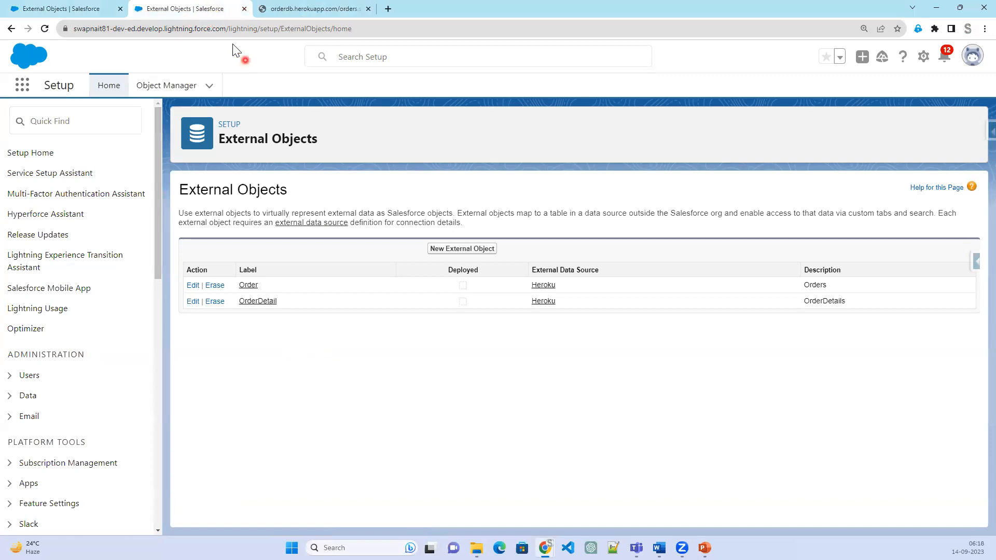
pyautogui.moveTo(227, 28); pyautogui.dragTo(462, 27)
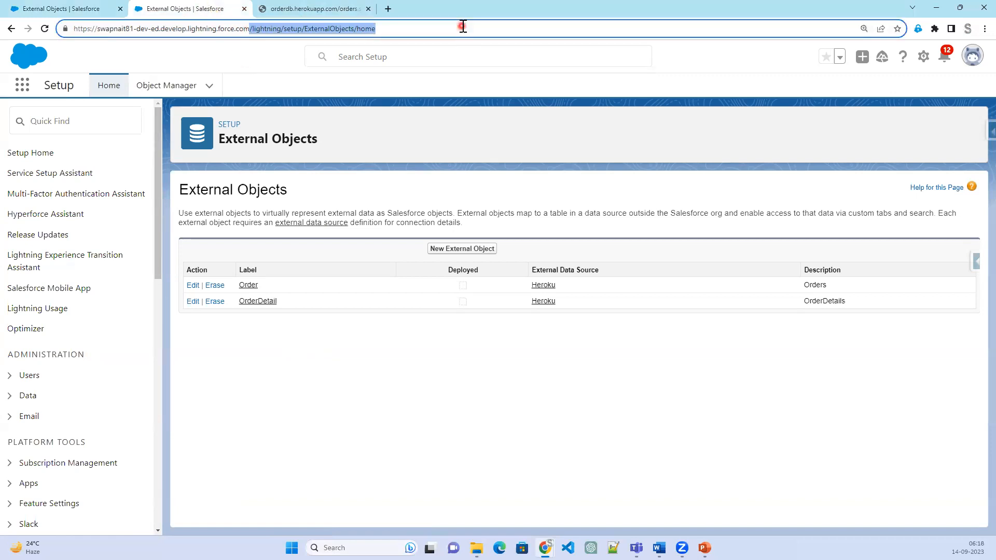
pyautogui.press('BackSpace')
pyautogui.press('Return')
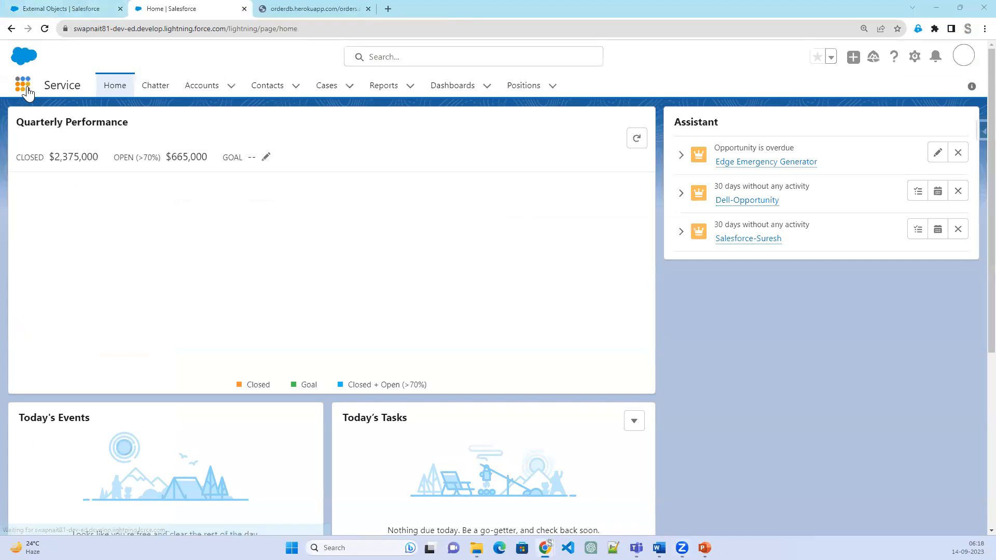
# - Search the App Launcher for "order" and open the Orders item
pyautogui.click(27, 88)
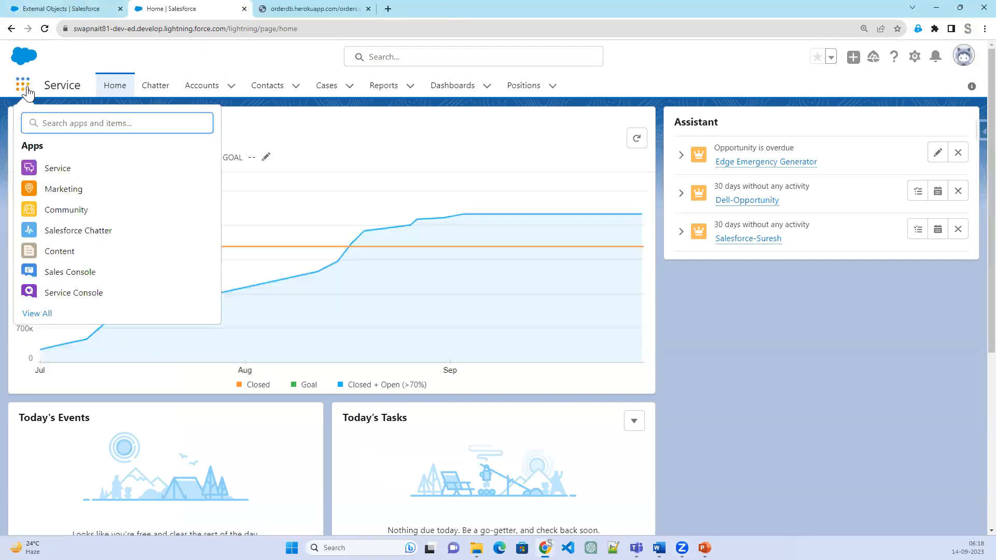
pyautogui.write('order')
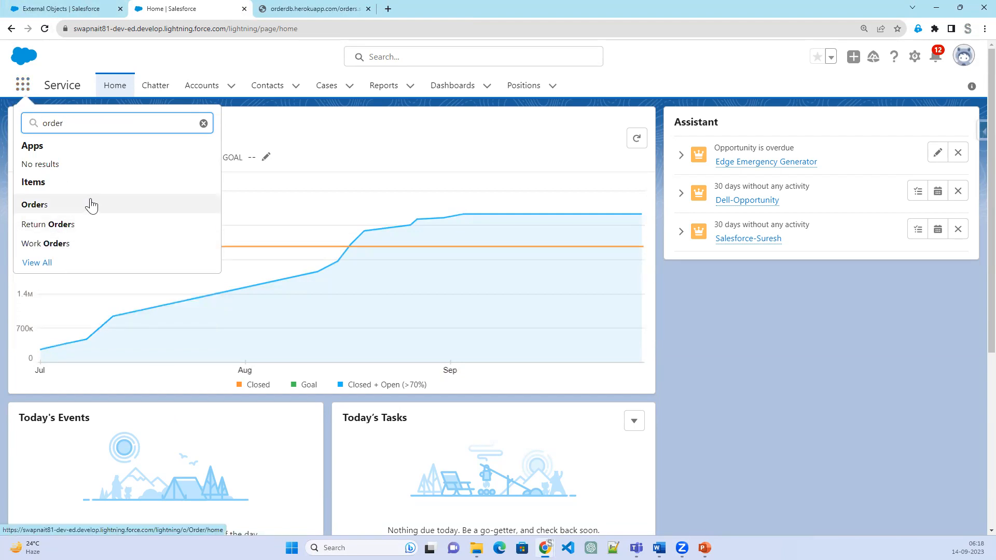
pyautogui.click(31, 208)
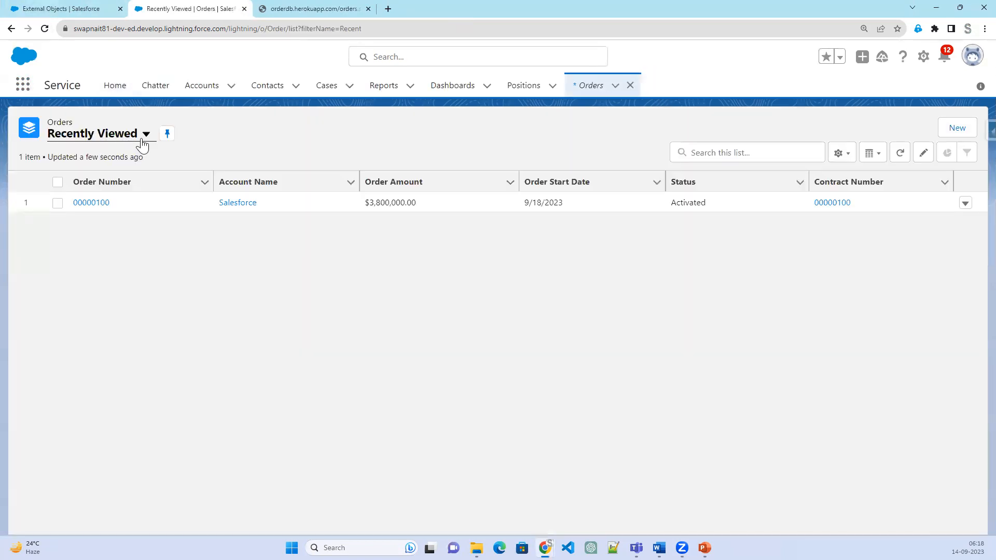
# - Check the External Objects list in the Setup tab and search the App Launcher for "order" again from the Orders page
pyautogui.click(91, 7)
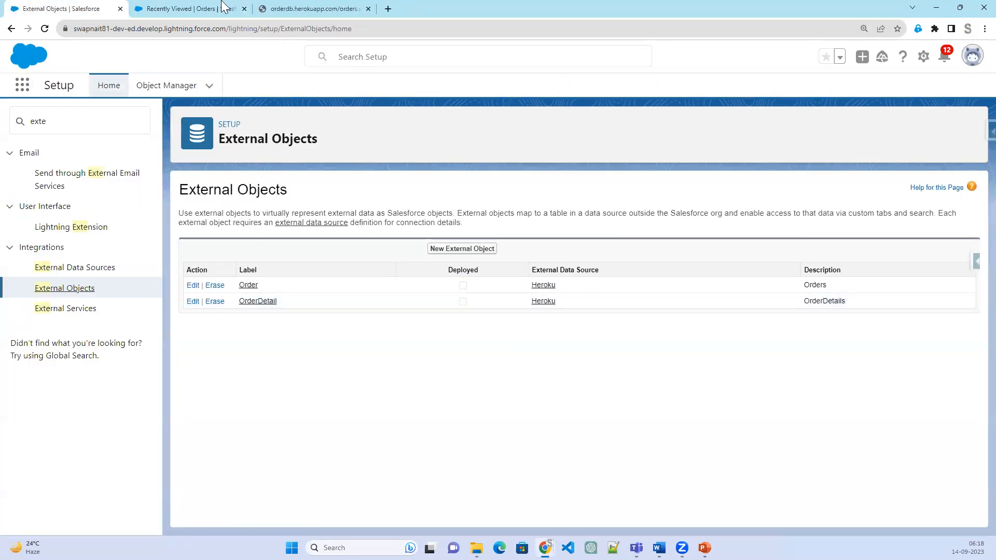
pyautogui.click(193, 9)
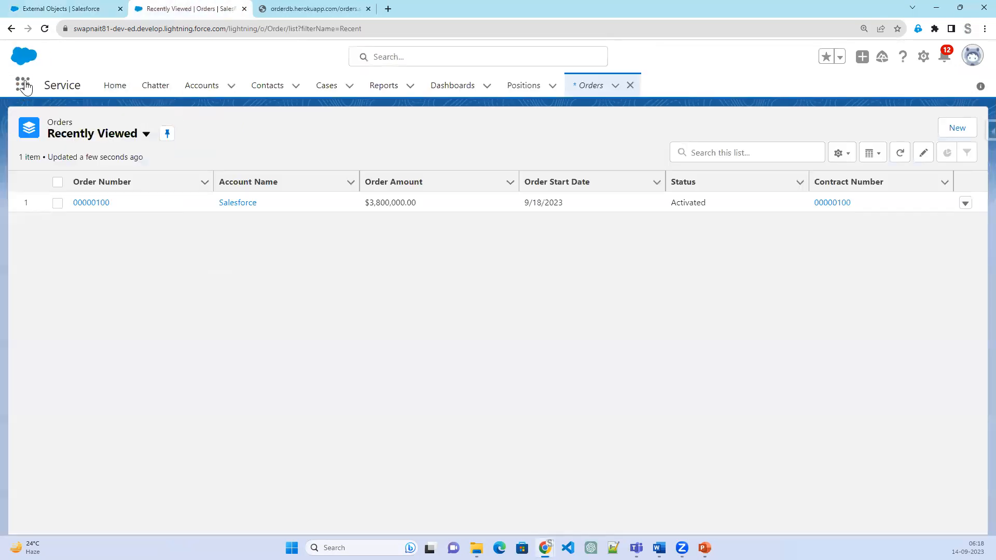
pyautogui.click(24, 85)
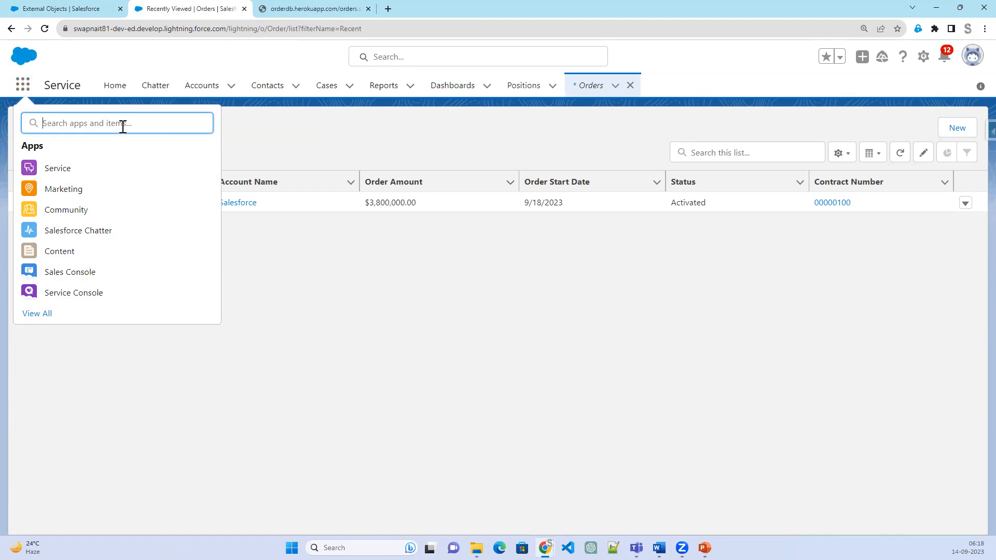
pyautogui.write('or')
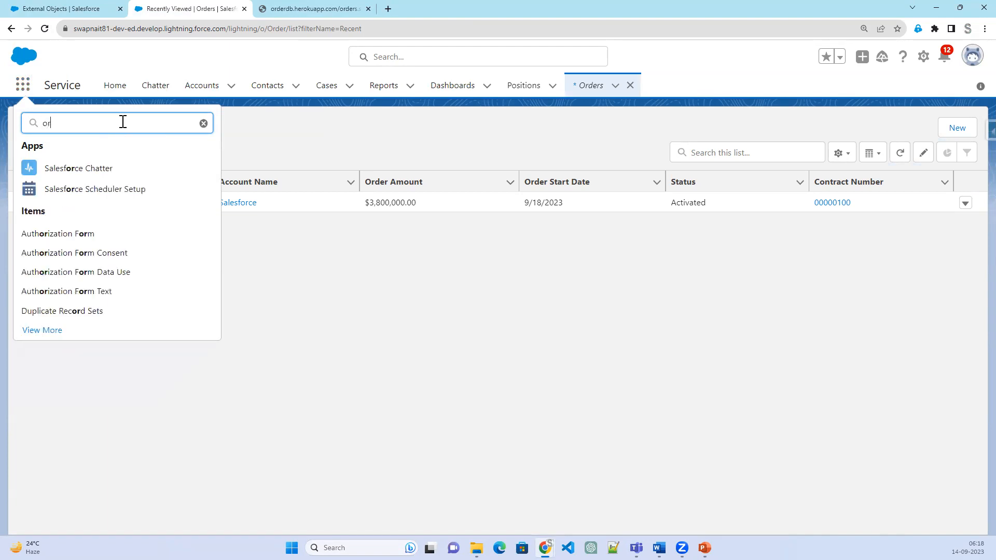
pyautogui.write('der')
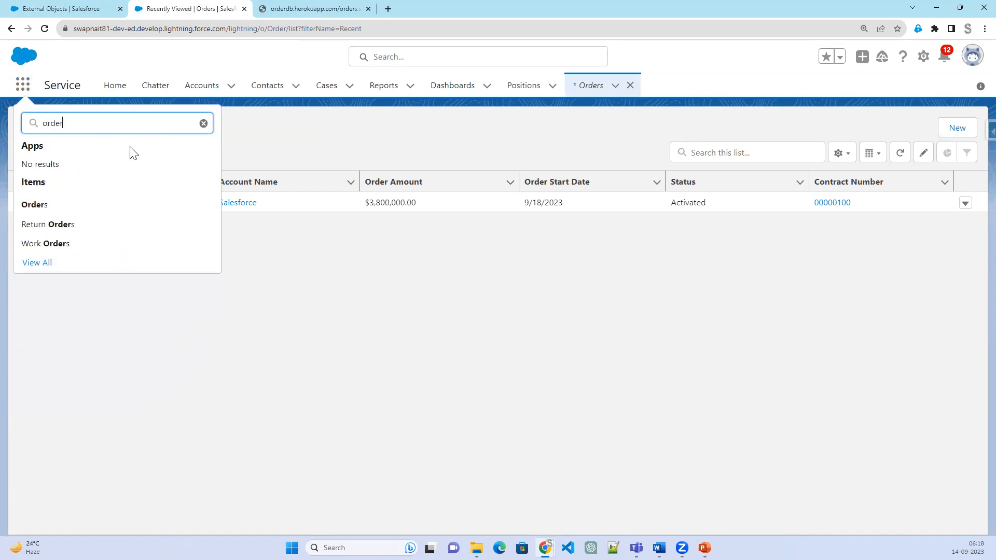
pyautogui.click(217, 288)
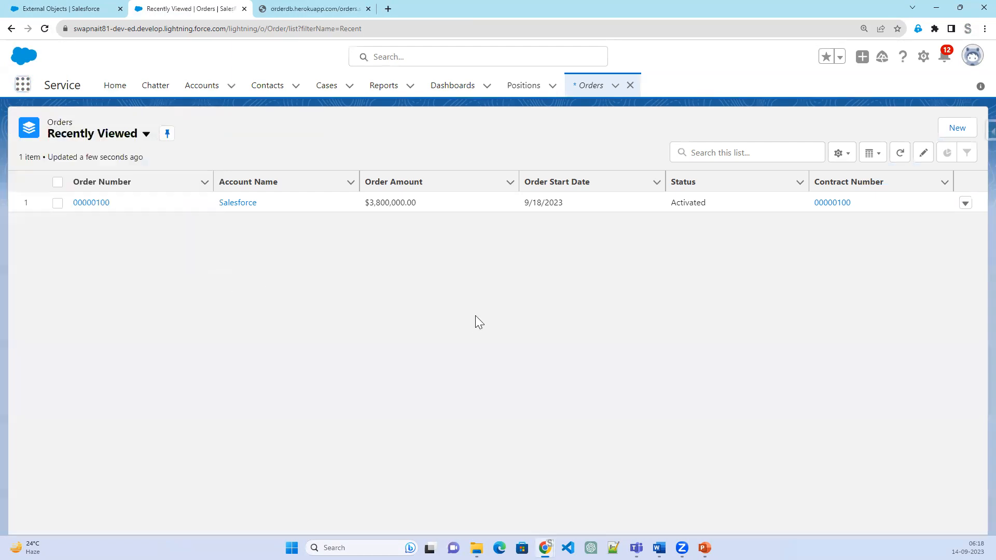
# - Open the Order external object in Setup and examine its API name suffix and Name Field in the definition detail
pyautogui.click(62, 9)
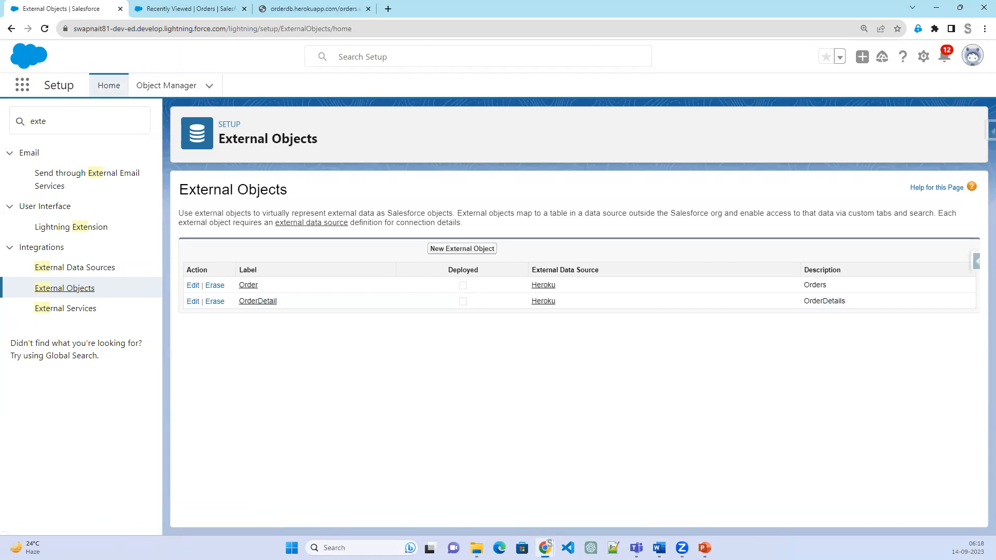
pyautogui.click(248, 285)
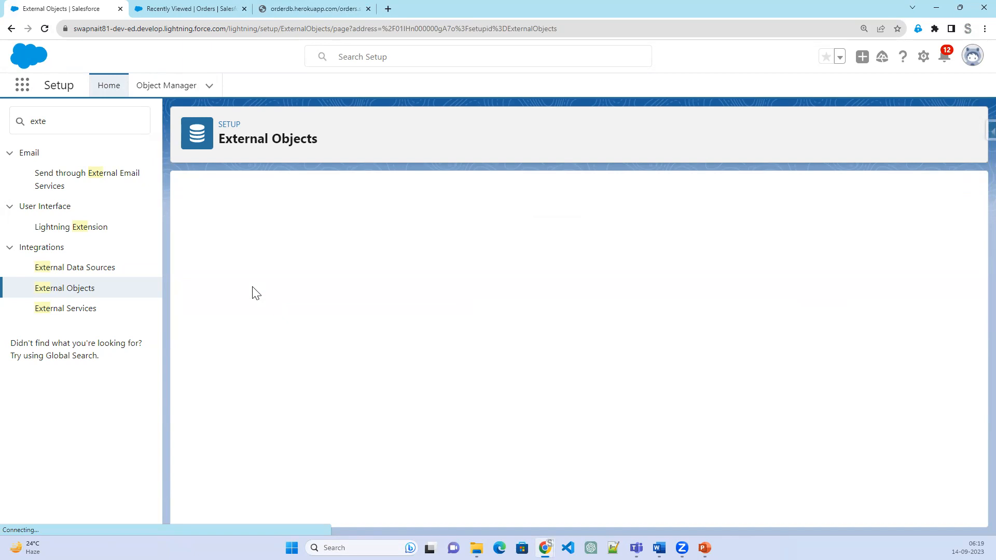
pyautogui.moveTo(366, 295); pyautogui.dragTo(352, 295)
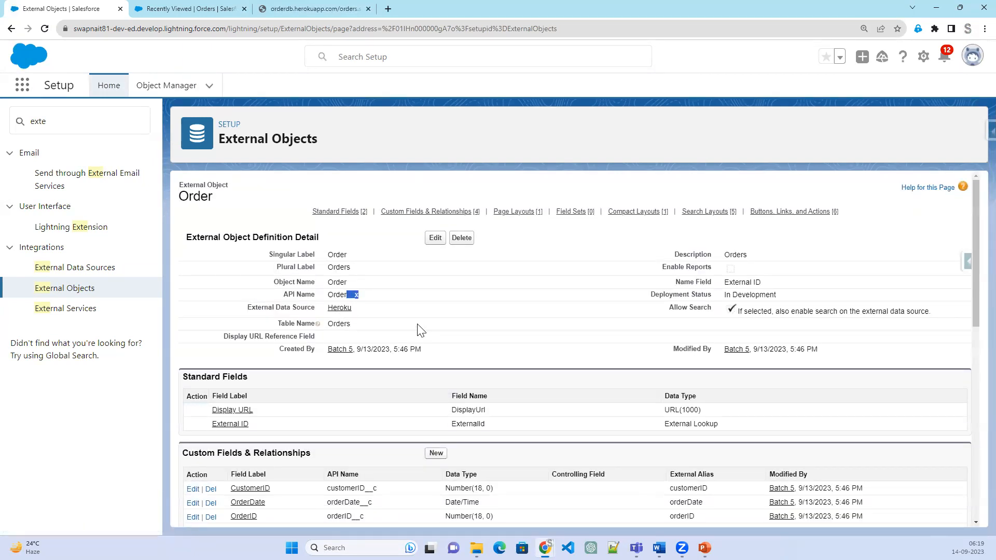
pyautogui.click(384, 239)
pyautogui.moveTo(779, 286); pyautogui.dragTo(721, 286)
# - Examine the Order external object's custom fields and their API names, its layouts, and its buttons, links and actions
pyautogui.scroll(-3, 441, 433)
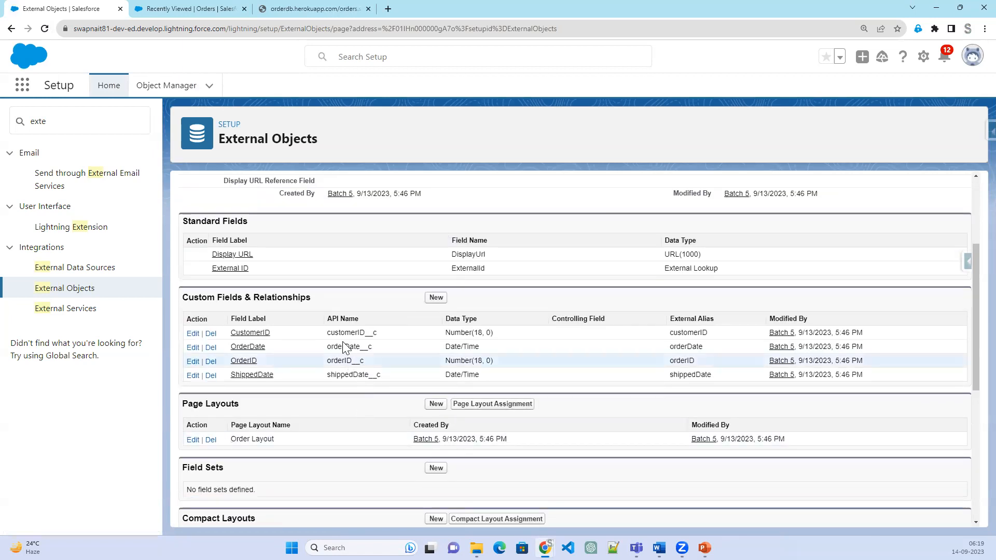
pyautogui.moveTo(327, 332); pyautogui.dragTo(381, 388)
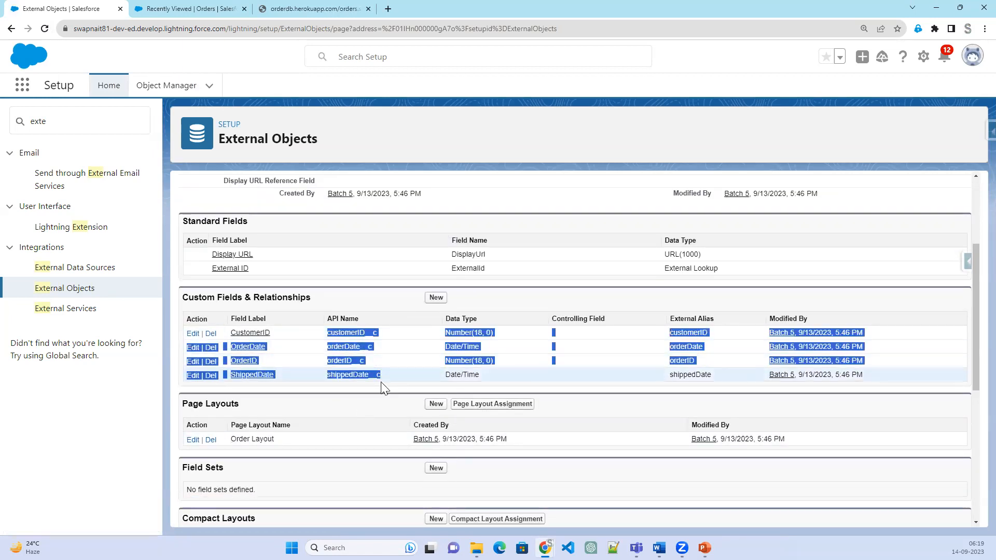
pyautogui.click(121, 426)
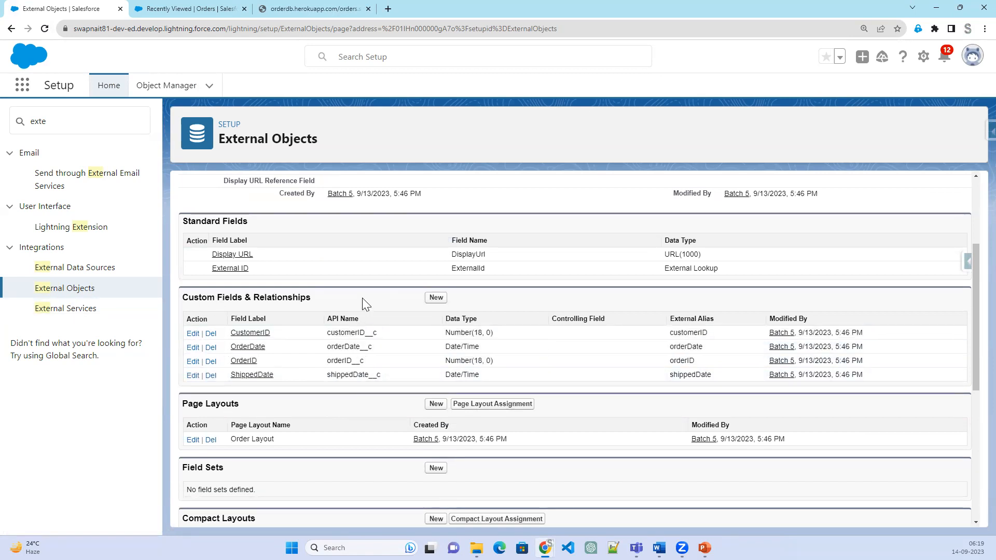
pyautogui.click(391, 360)
pyautogui.scroll(-3, 300, 445)
pyautogui.scroll(-3, 303, 473)
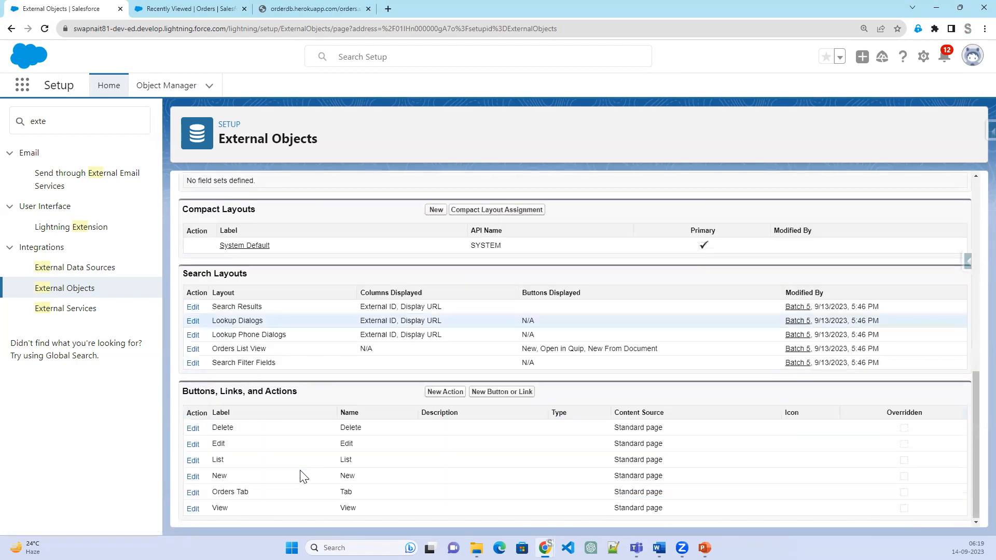
pyautogui.scroll(1, 290, 479)
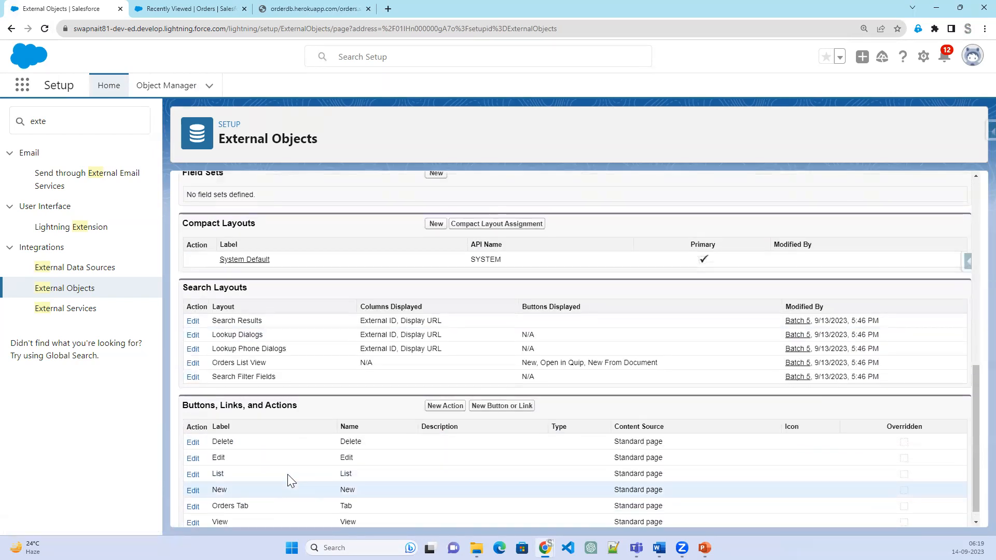
pyautogui.scroll(10, 287, 474)
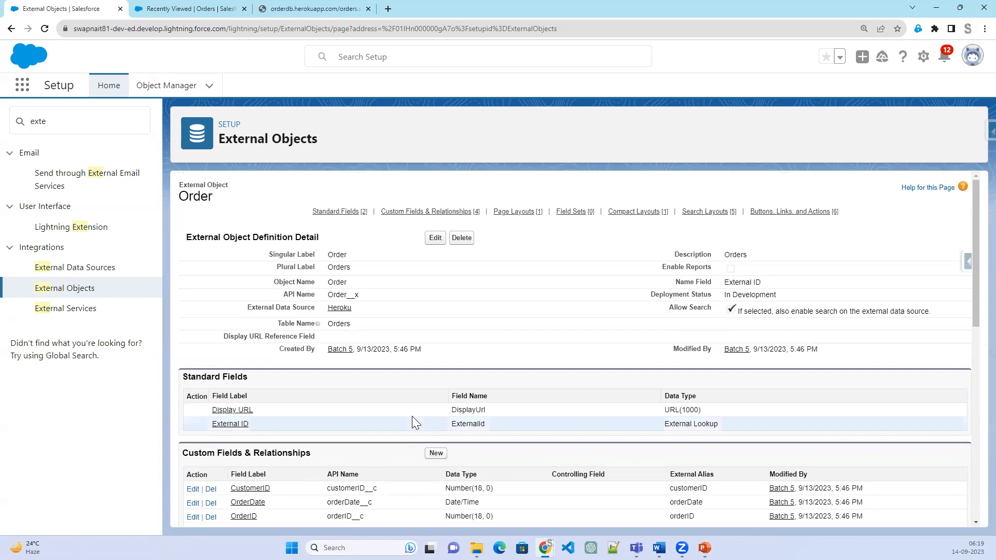